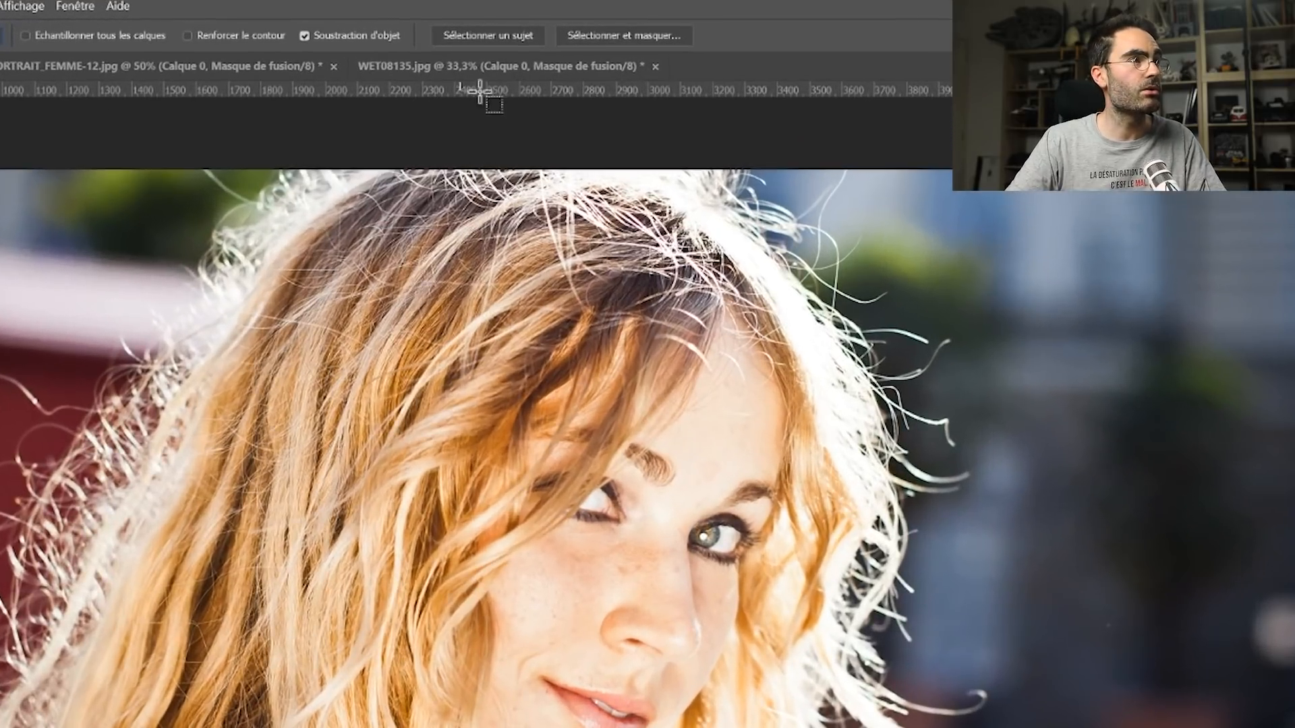
# Step: Select the woman with Select Subject and hide the portrait's background with a layer mask on Calque 0
pyautogui.click(503, 27)
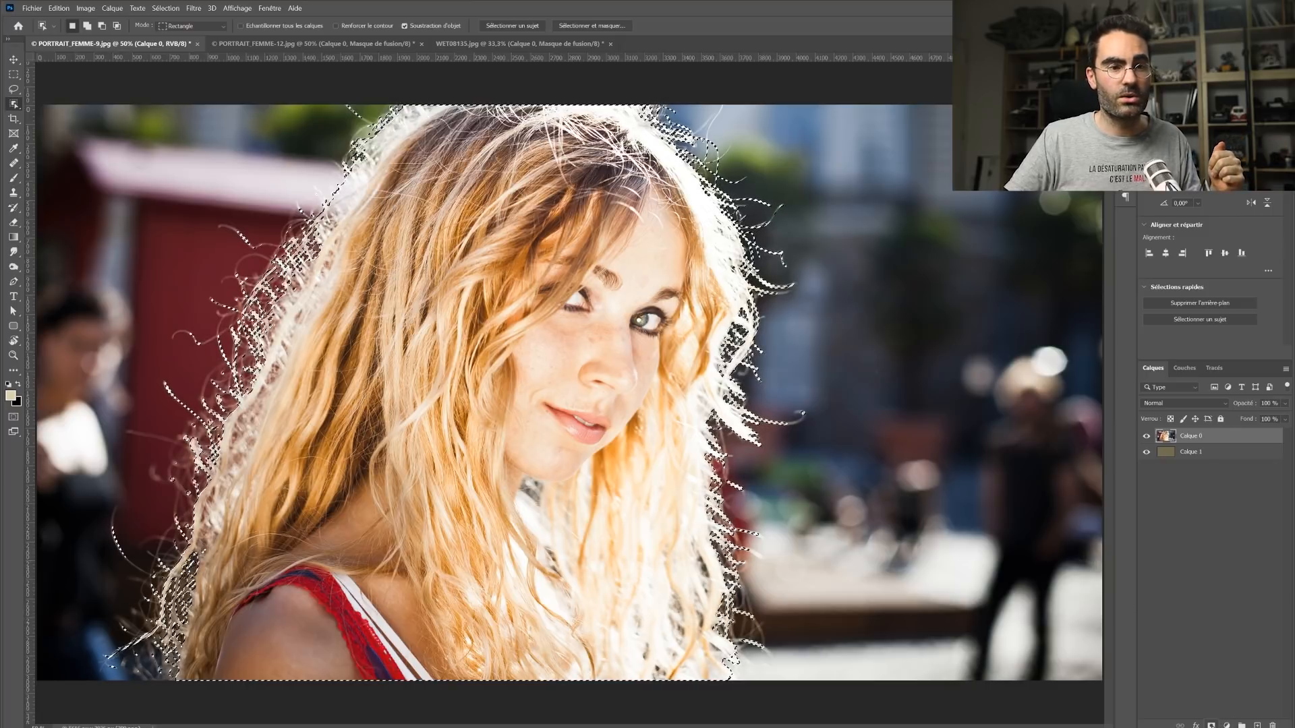
pyautogui.click(1212, 725)
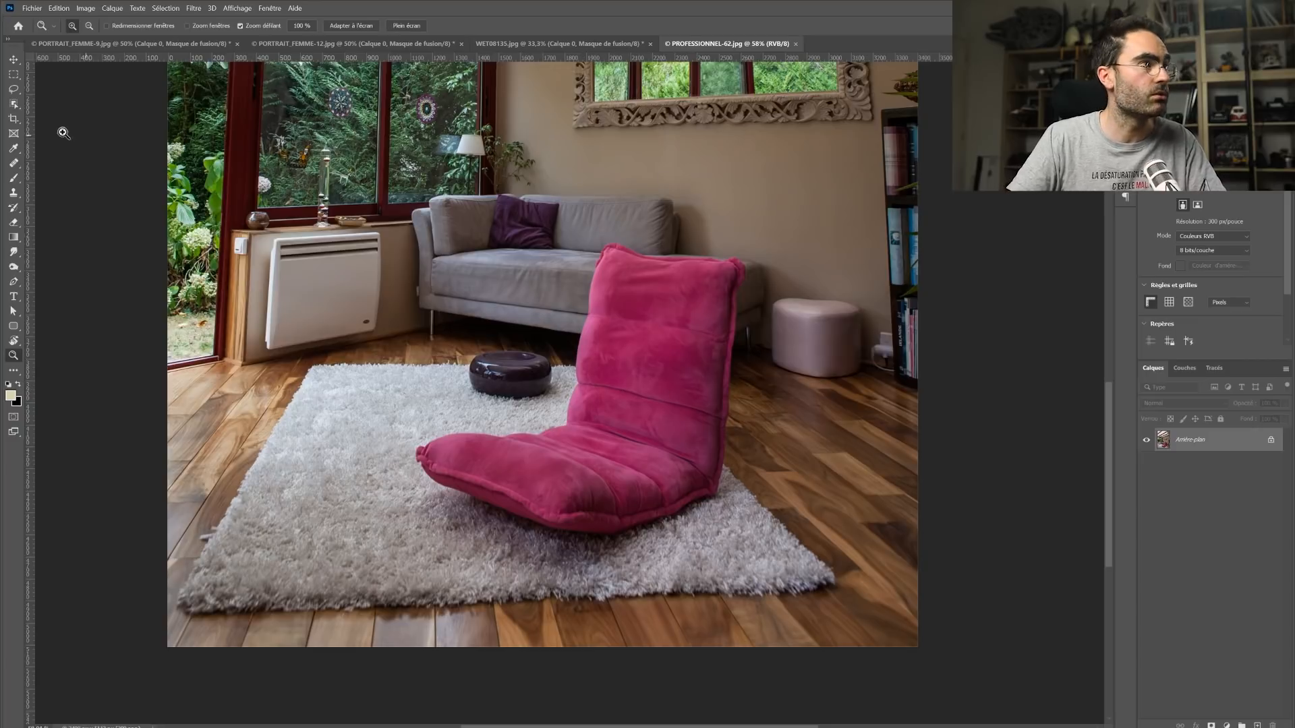
# Step: Try to isolate the pink chair with the Object Selection tool and a layer mask, and undo the masking
pyautogui.click(14, 104)
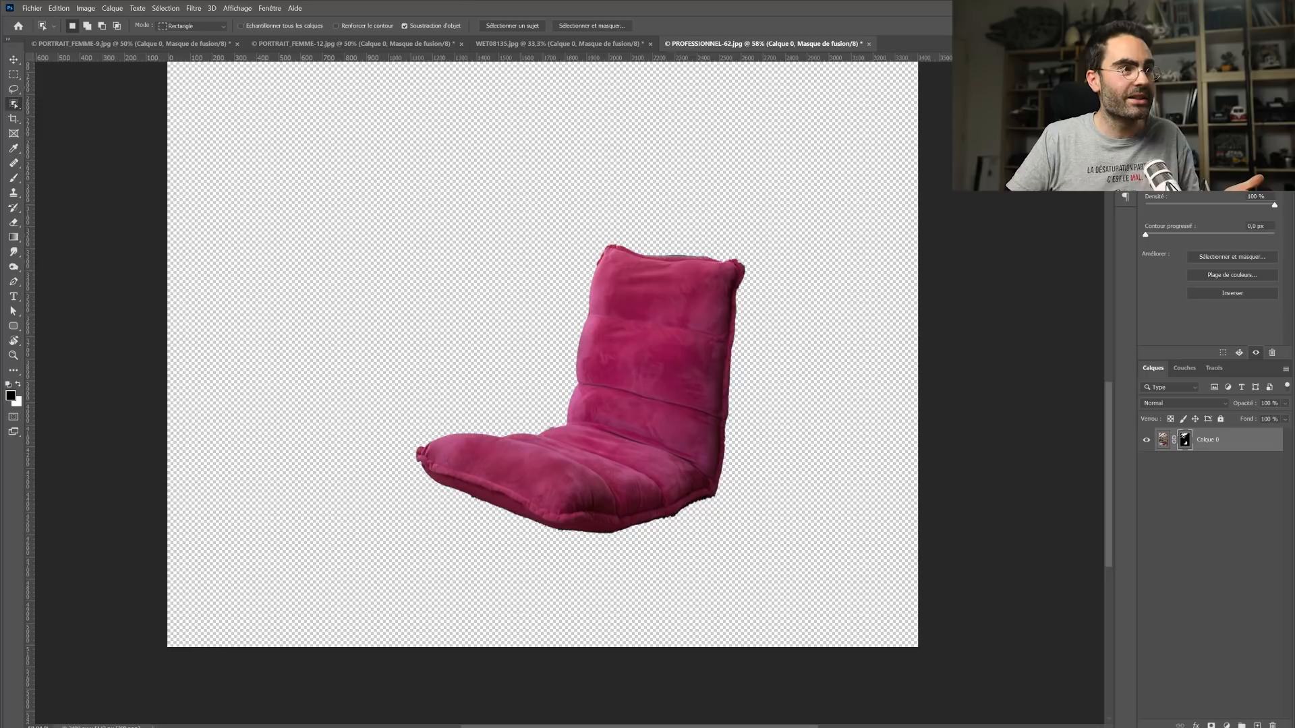
pyautogui.moveTo(677, 252); pyautogui.dragTo(741, 264)
pyautogui.moveTo(688, 528); pyautogui.dragTo(692, 401)
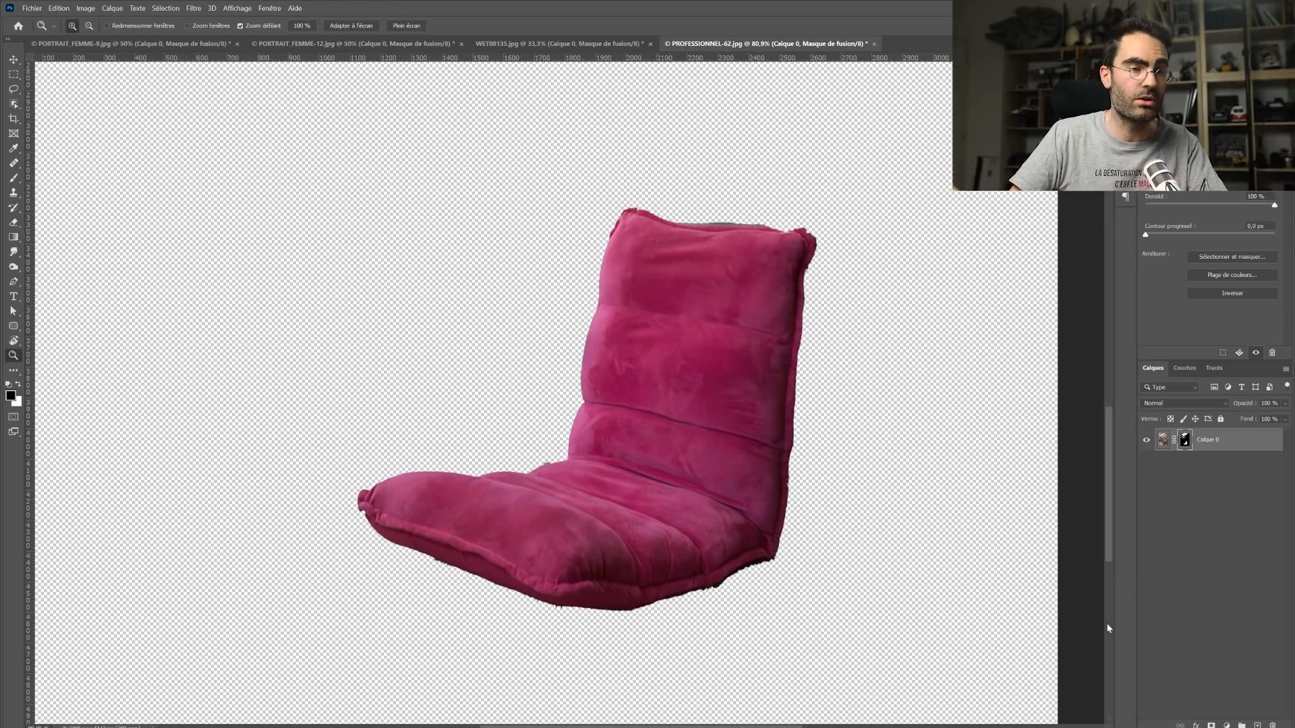
pyautogui.hotkey('ctrl', 'z')
pyautogui.hotkey('ctrl', 'd')
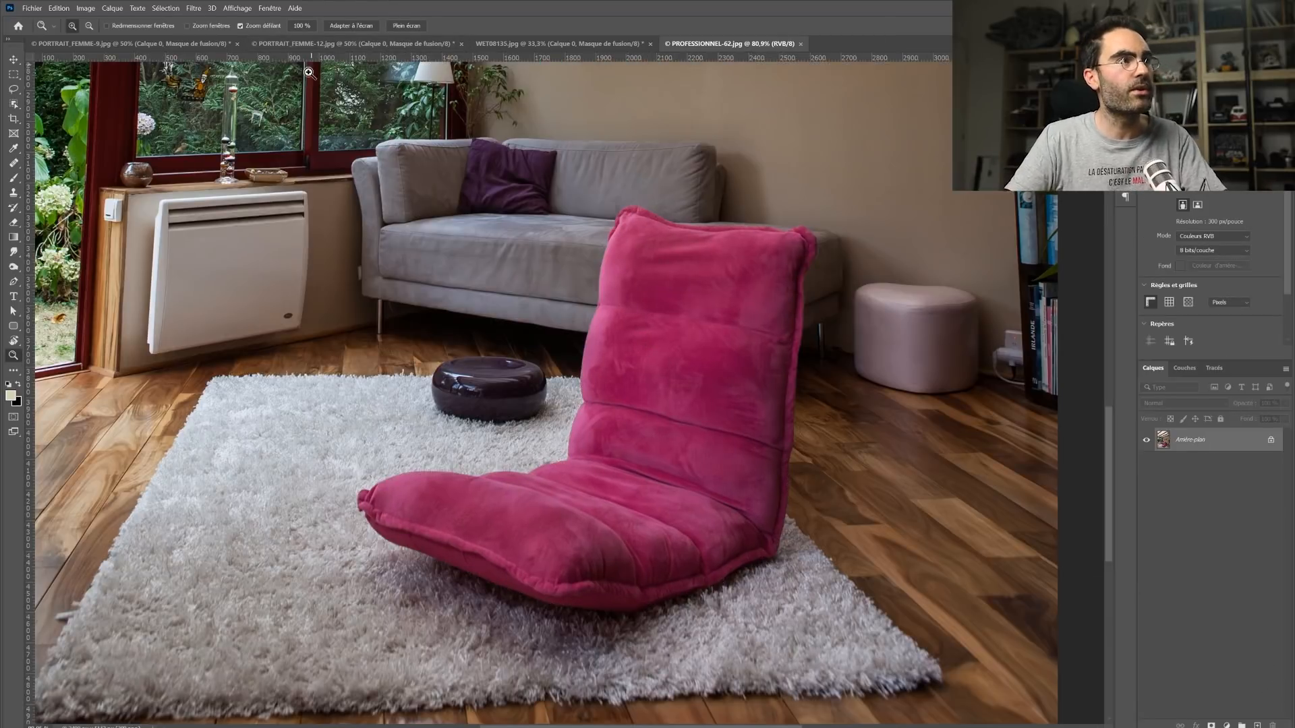
# Step: Try isolating the pink chair with a rectangular object selection around it and a layer mask, checking its upper edge
pyautogui.press('w')
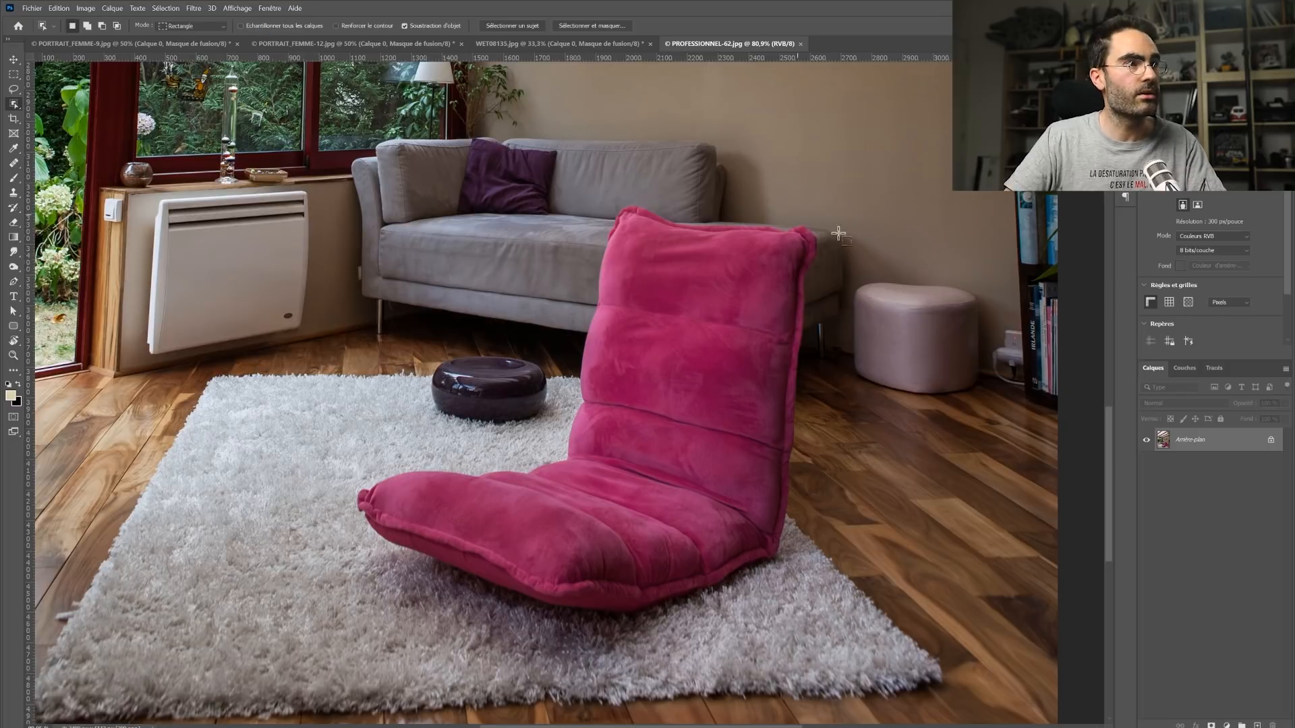
pyautogui.moveTo(836, 197); pyautogui.dragTo(336, 634)
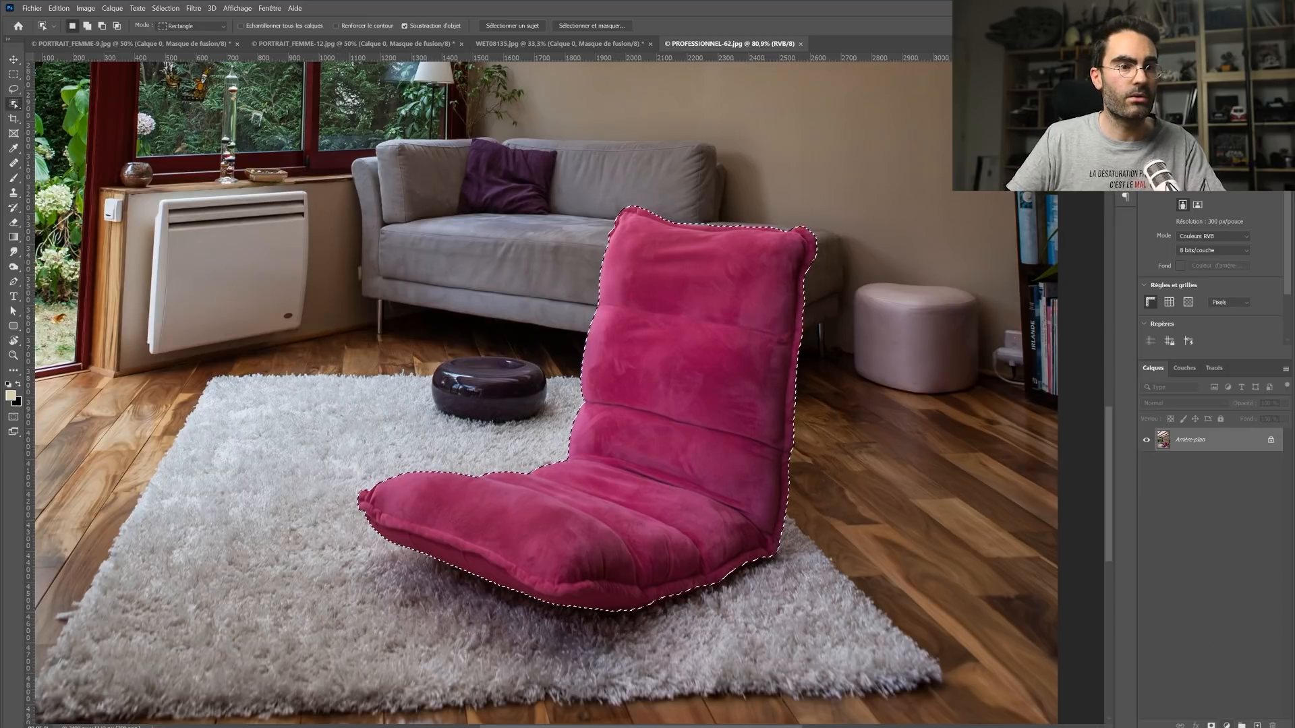
pyautogui.click(1211, 725)
pyautogui.press('z')
pyautogui.click(762, 251)
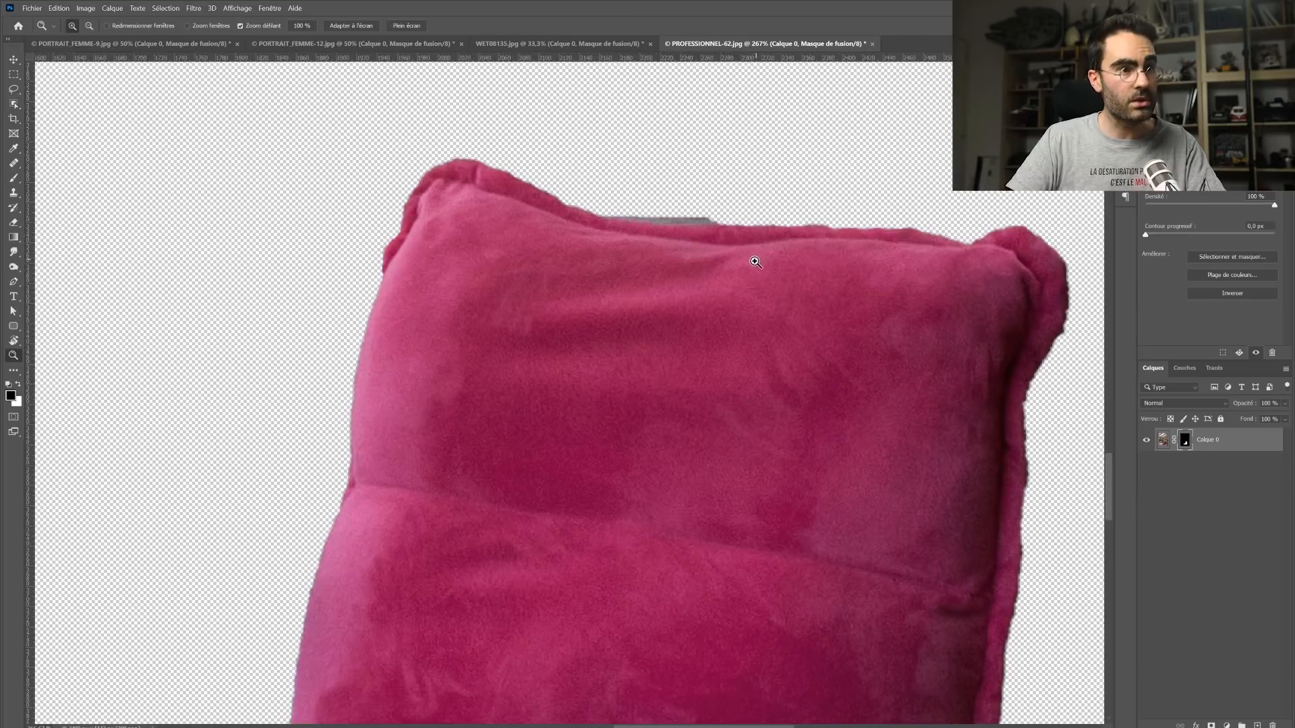
pyautogui.keyDown('alt'); pyautogui.click(749, 280); pyautogui.keyUp('alt')
pyautogui.moveTo(720, 280); pyautogui.dragTo(681, 206)
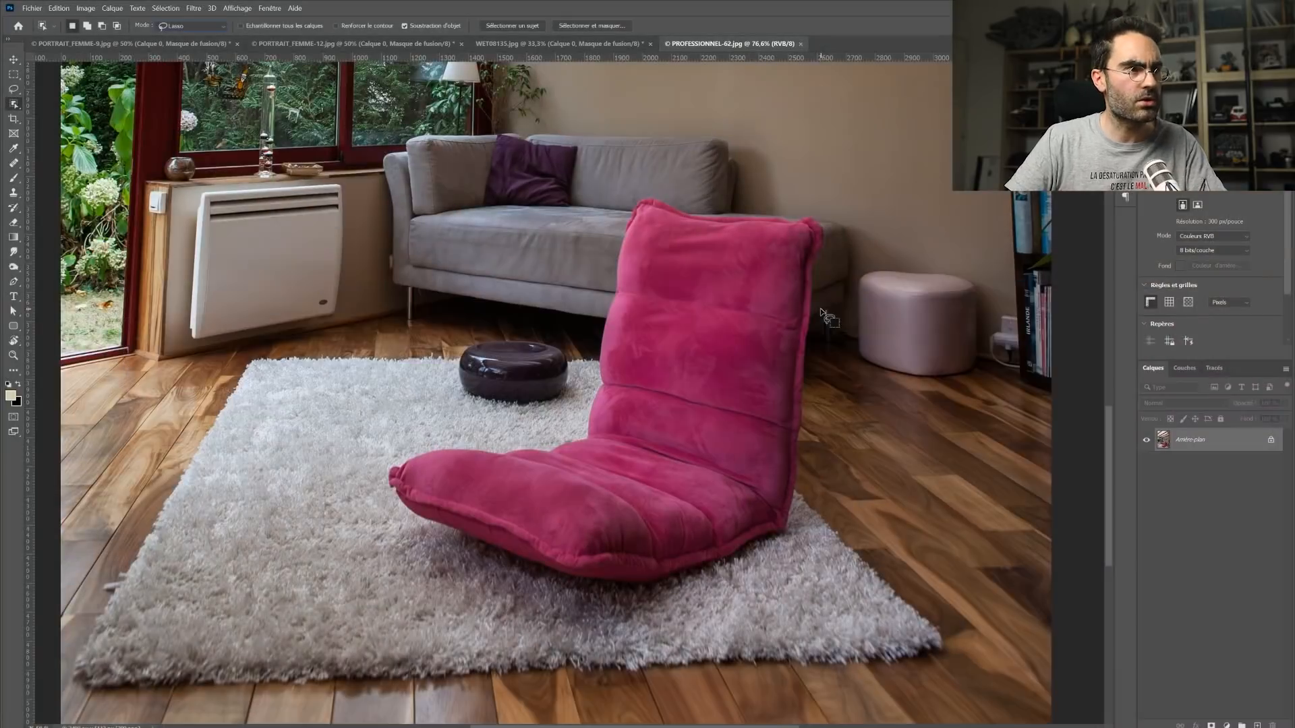
# Step: Isolate the pink chair with an object selection traced in Lasso mode around it, and mask out the room
pyautogui.moveTo(811, 426); pyautogui.dragTo(805, 518)
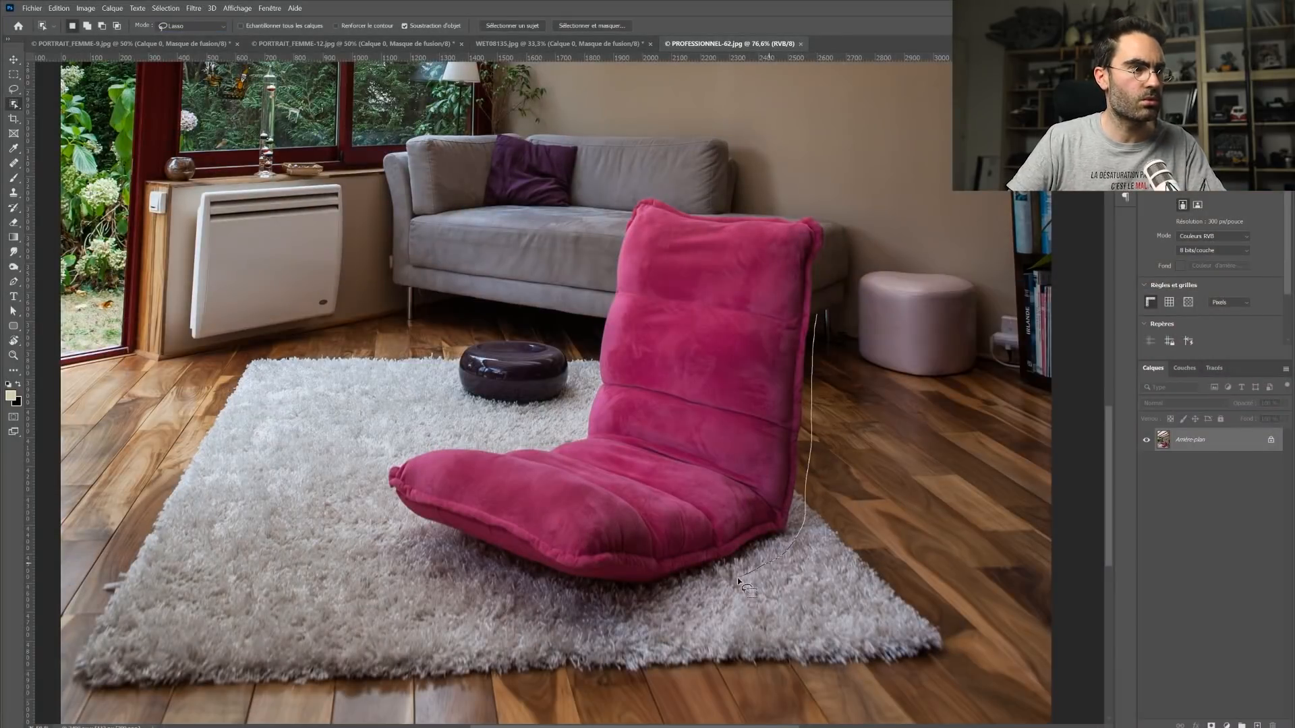
pyautogui.moveTo(658, 599)
pyautogui.mouseDown()
pyautogui.moveTo(560, 588)
pyautogui.moveTo(459, 552)
pyautogui.mouseUp()
pyautogui.moveTo(395, 513)
pyautogui.mouseDown()
pyautogui.moveTo(388, 456)
pyautogui.moveTo(546, 435)
pyautogui.mouseUp()
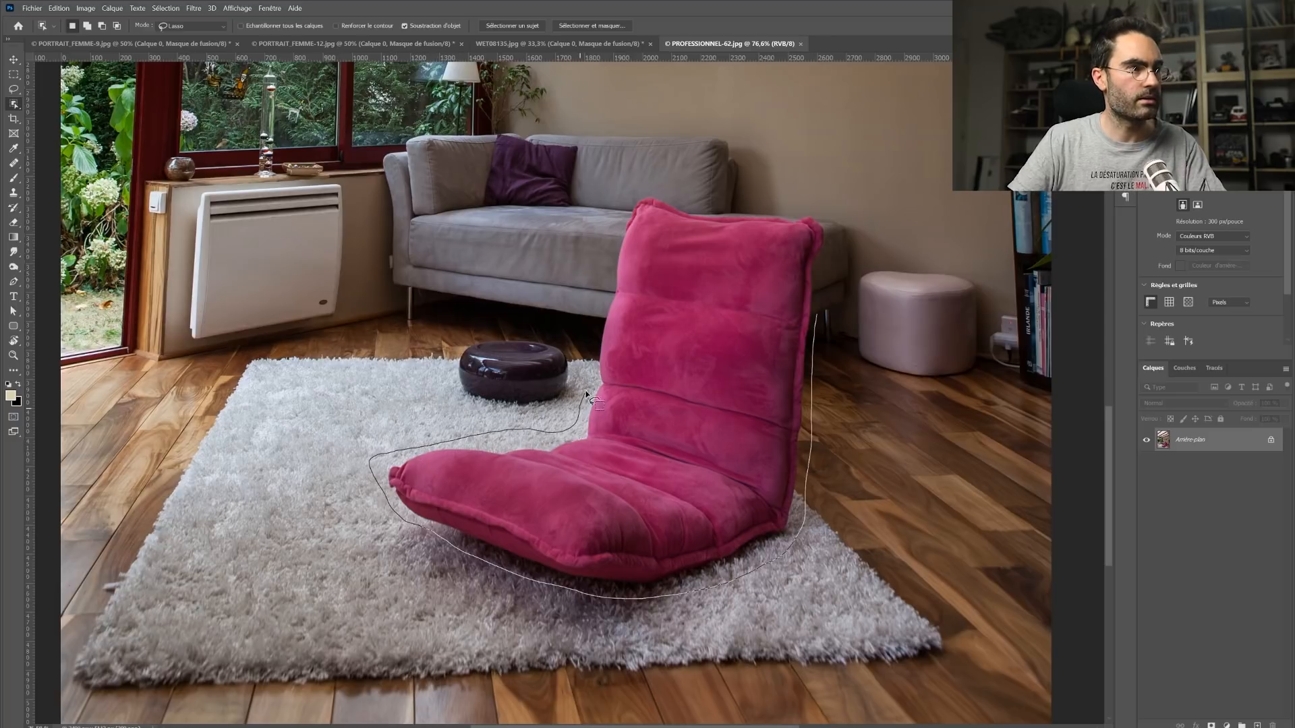
pyautogui.moveTo(658, 193)
pyautogui.mouseDown()
pyautogui.moveTo(775, 209)
pyautogui.moveTo(847, 263)
pyautogui.moveTo(840, 320)
pyautogui.moveTo(802, 340)
pyautogui.mouseUp()
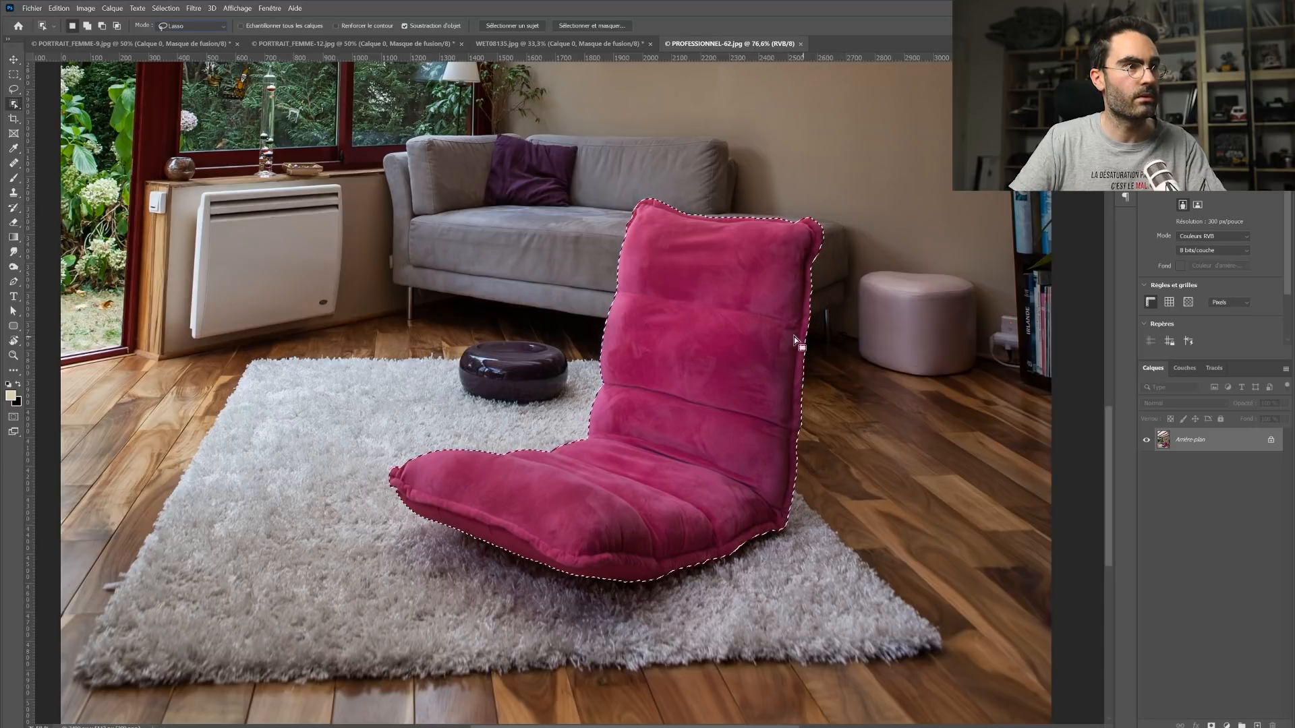
pyautogui.click(1211, 726)
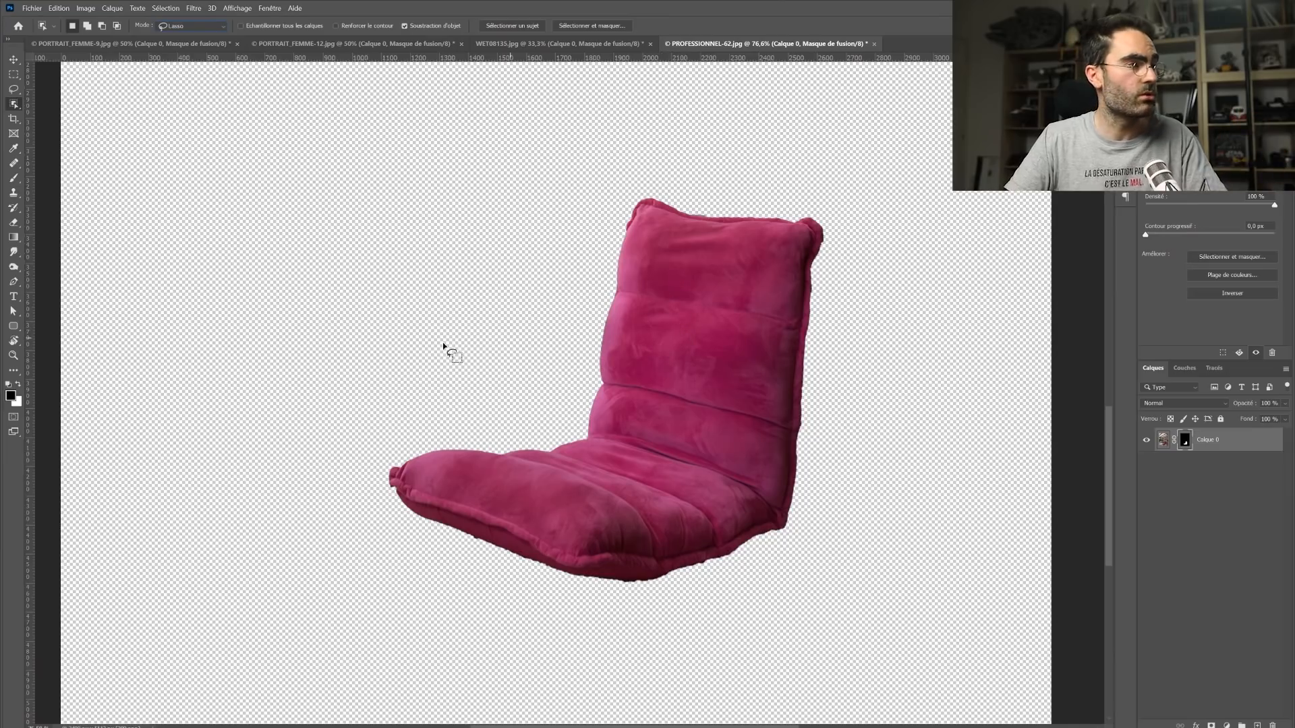
# Step: Examine the cut-out edges of the masked pink chair up close, from the backrest to the seat
pyautogui.click(15, 356)
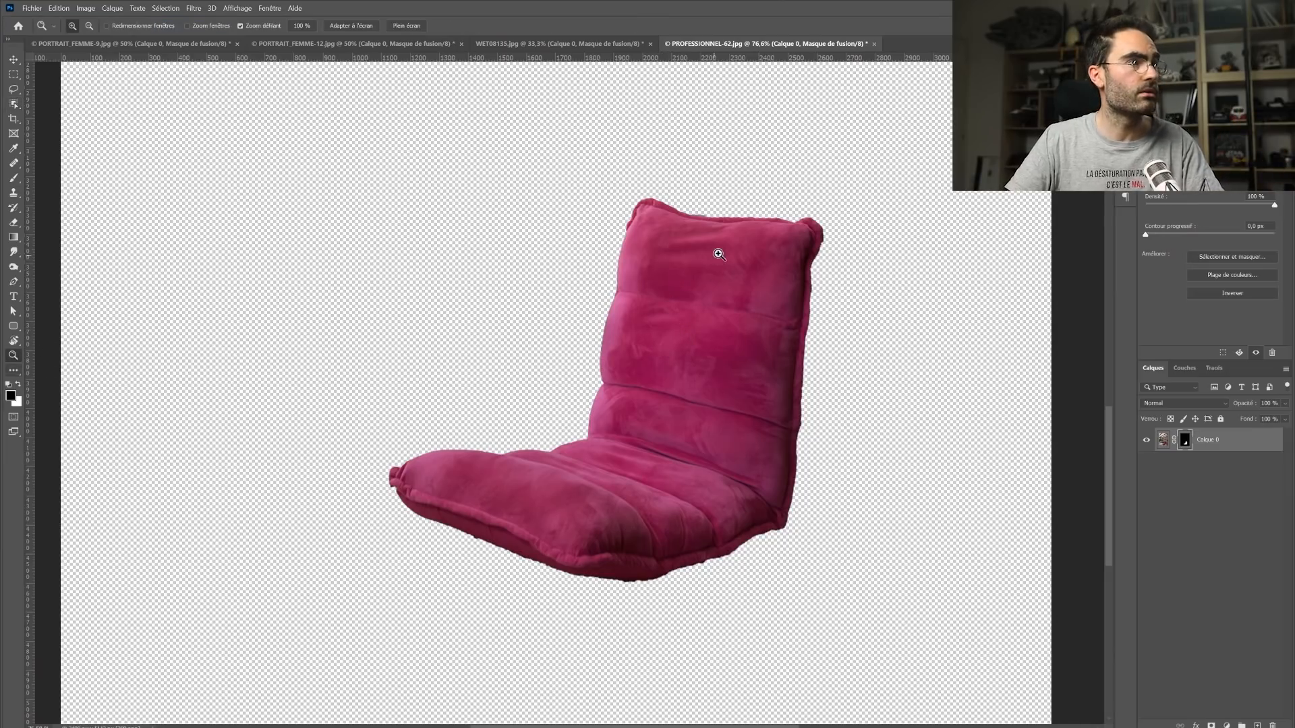
pyautogui.moveTo(711, 247); pyautogui.dragTo(686, 282)
pyautogui.keyDown('alt'); pyautogui.click(722, 309); pyautogui.keyUp('alt')
pyautogui.keyDown('alt'); pyautogui.click(697, 326); pyautogui.keyUp('alt')
pyautogui.scroll(-5, 688, 337)
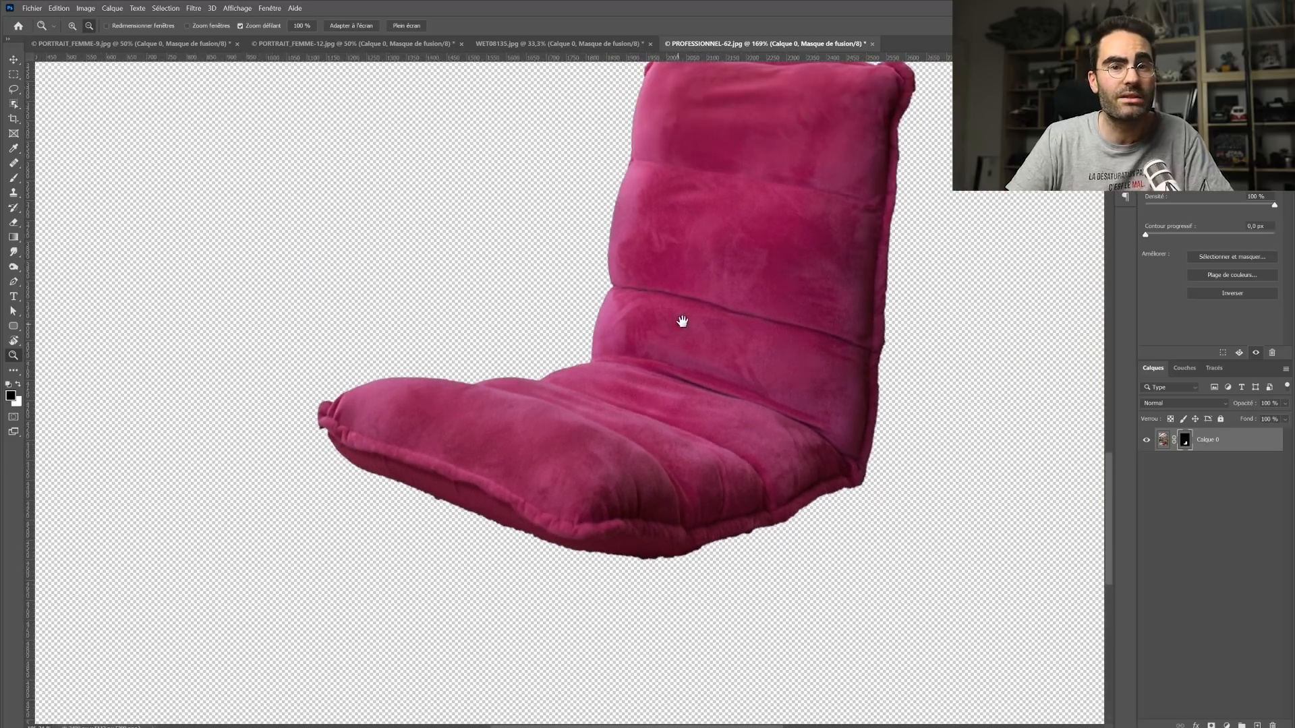
pyautogui.moveTo(681, 321); pyautogui.dragTo(629, 446)
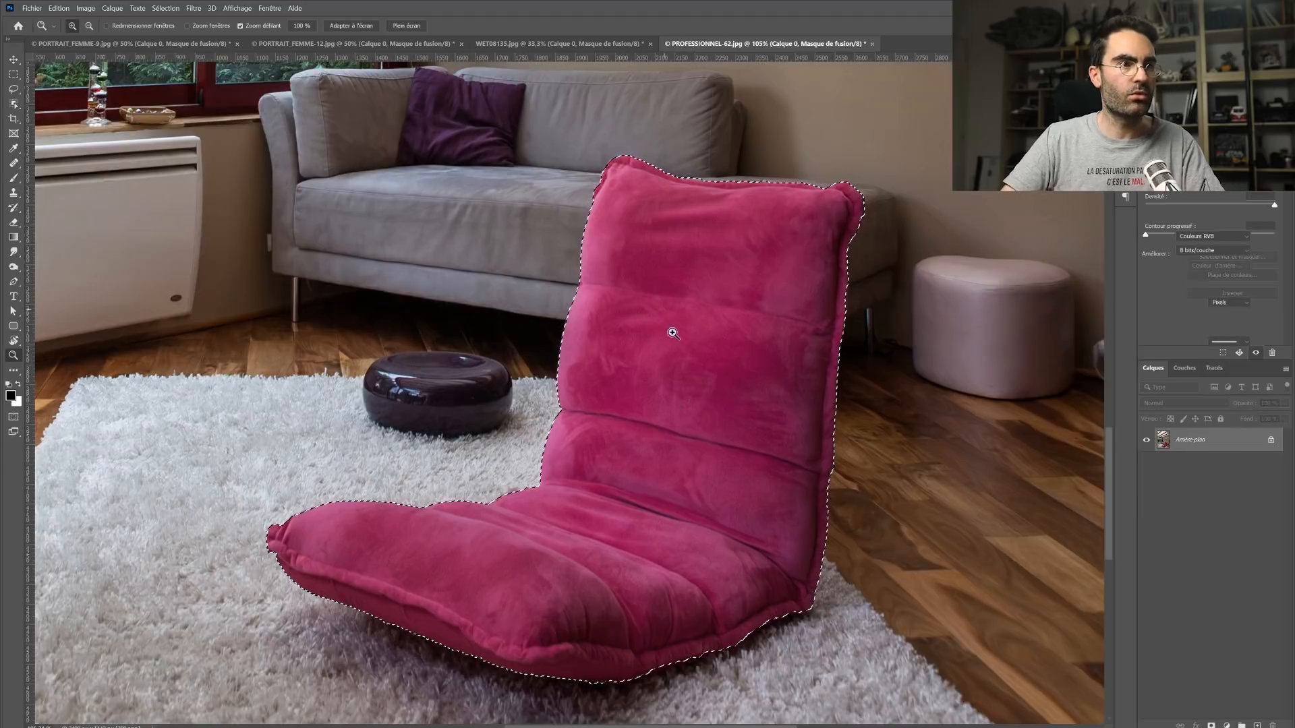
# Step: Clear the chair selection and outline the dark round pouf on the rug with a Lasso-mode object selection
pyautogui.moveTo(393, 422); pyautogui.dragTo(594, 348)
pyautogui.hotkey('ctrl', 'd')
pyautogui.press('w')
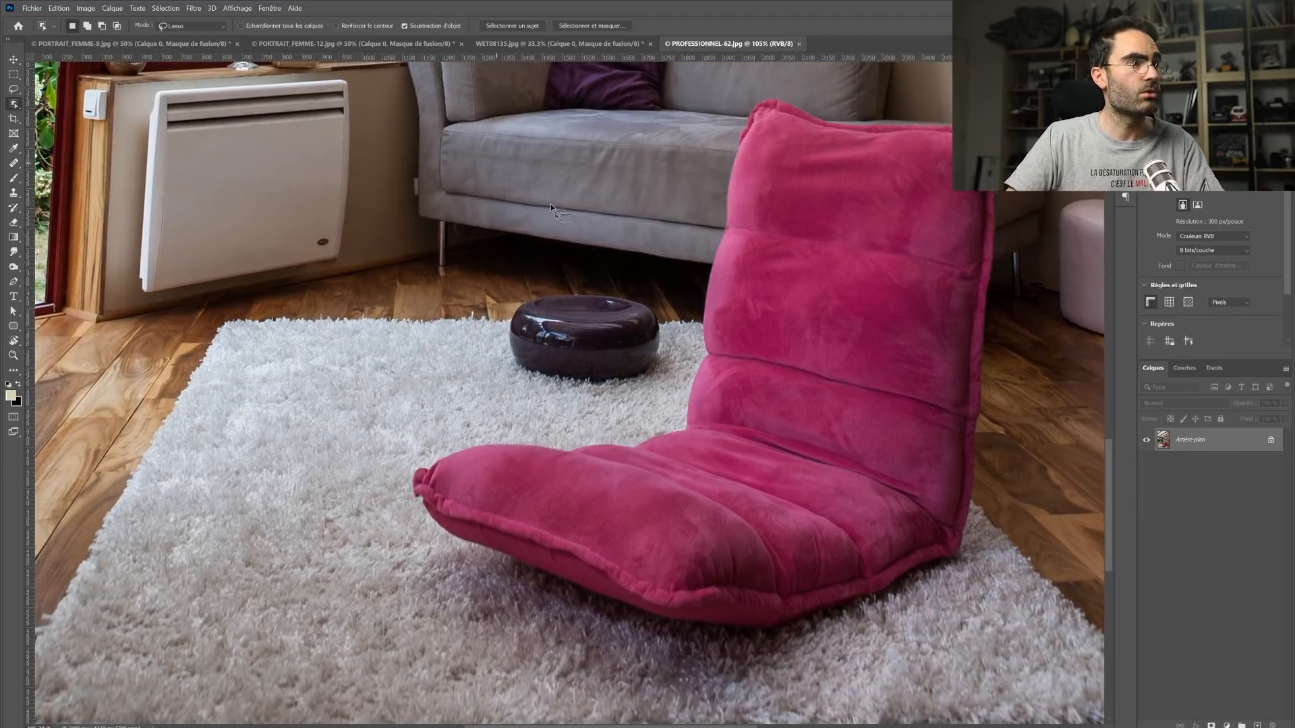
pyautogui.moveTo(552, 405)
pyautogui.mouseDown()
pyautogui.moveTo(623, 405)
pyautogui.moveTo(688, 364)
pyautogui.moveTo(587, 280)
pyautogui.mouseUp()
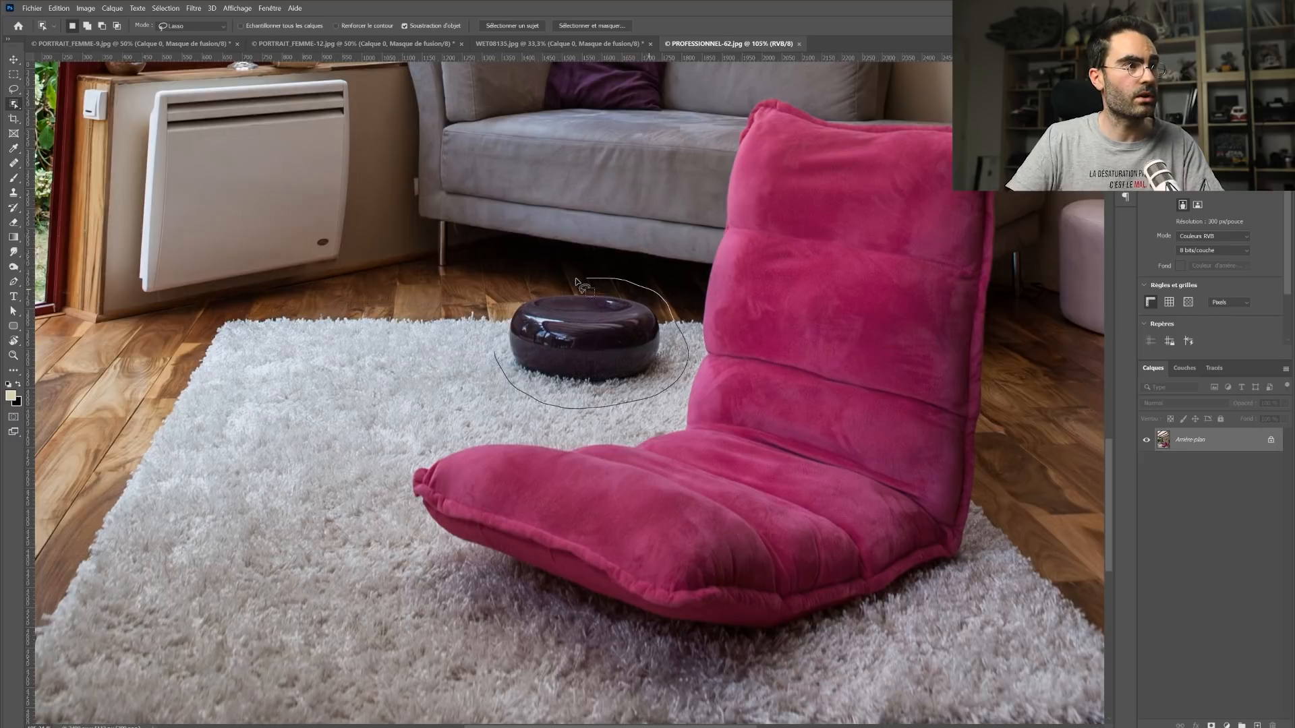
# Step: Select the white wall radiator with a Lasso-mode object selection traced around it
pyautogui.moveTo(404, 293); pyautogui.dragTo(652, 342)
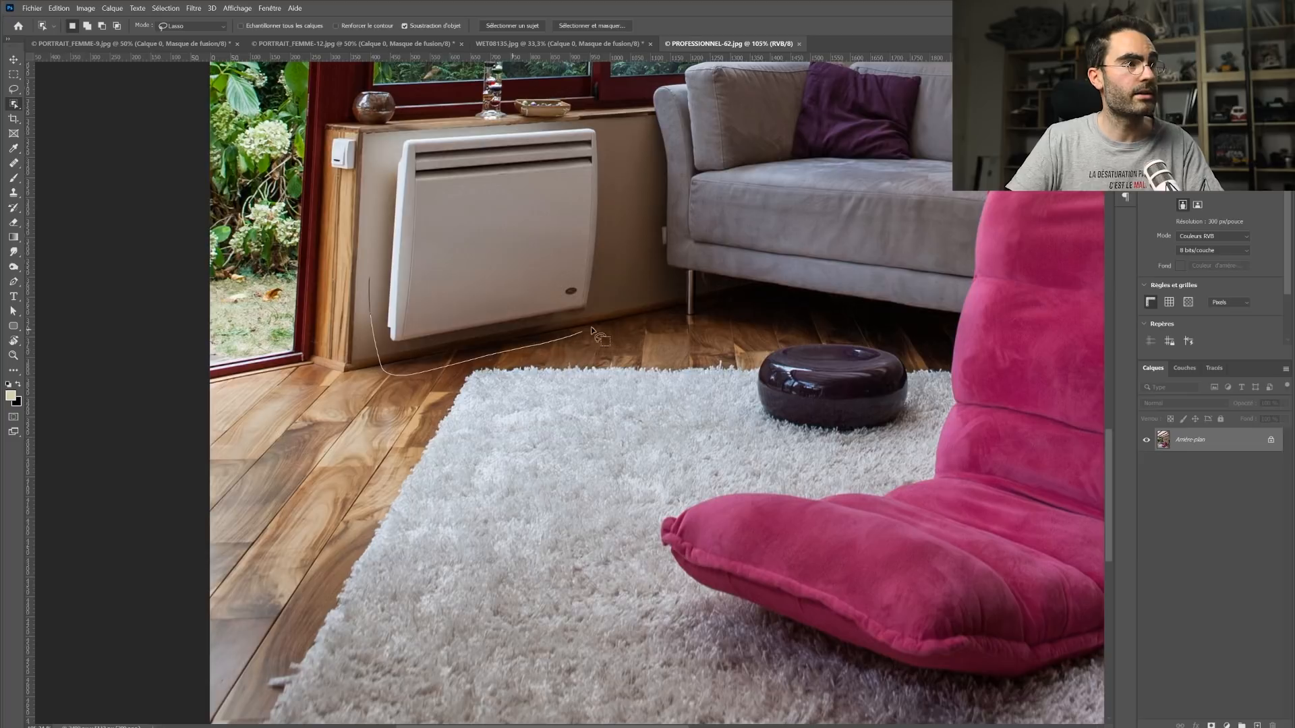
pyautogui.moveTo(618, 160); pyautogui.dragTo(543, 129)
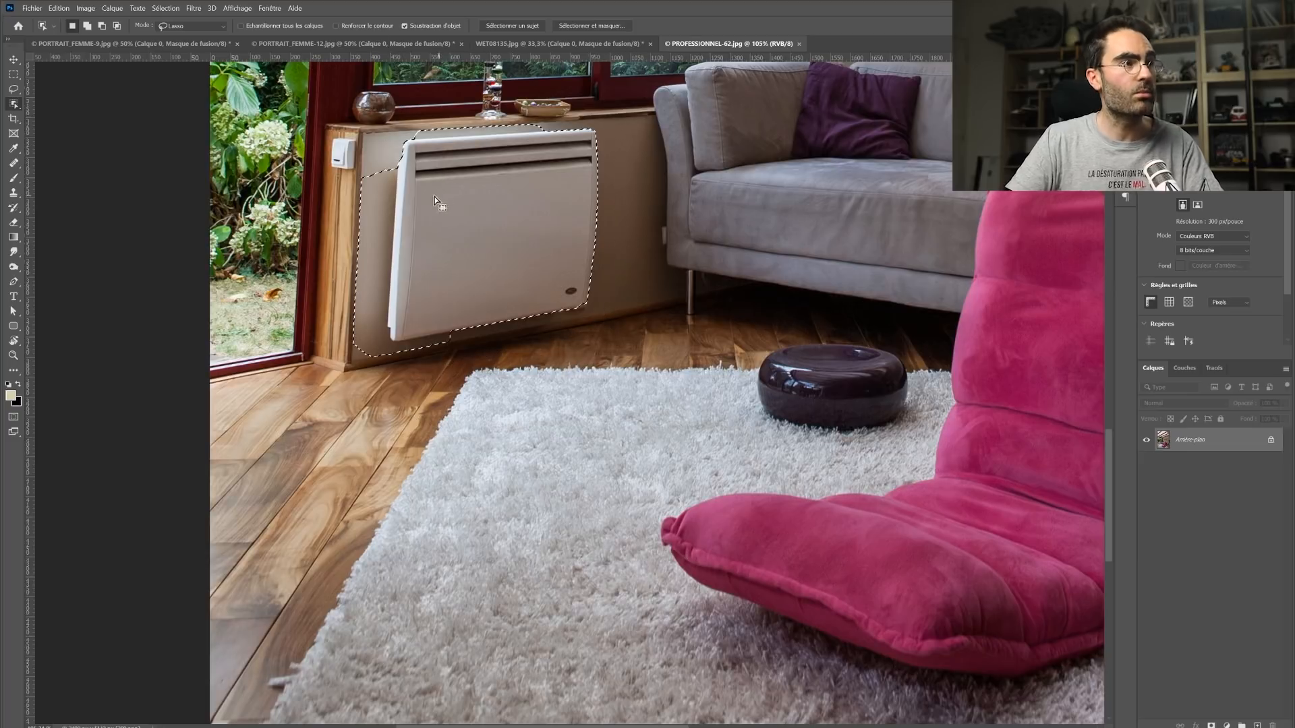
pyautogui.hotkey('ctrl', '0')
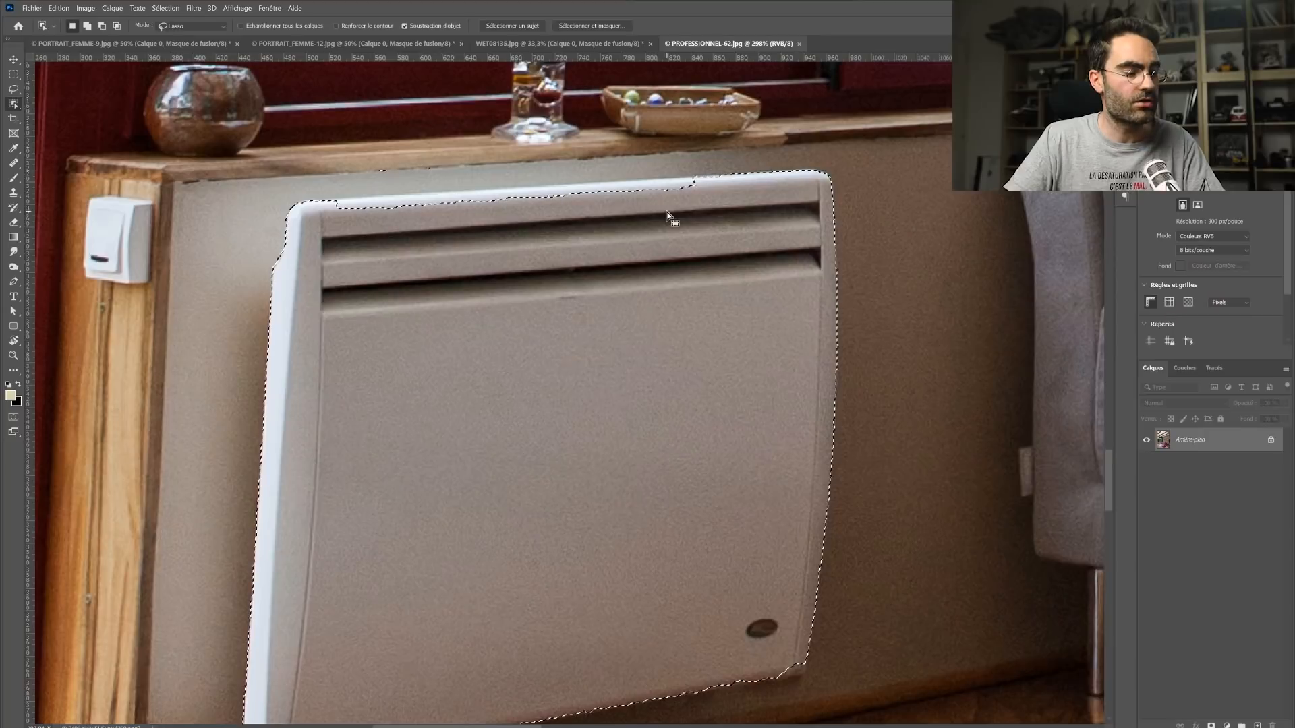
# Step: Add the missing strips along the radiator's upper and lower edges to the selection with Lasso-mode object selection
pyautogui.moveTo(744, 183); pyautogui.dragTo(652, 168)
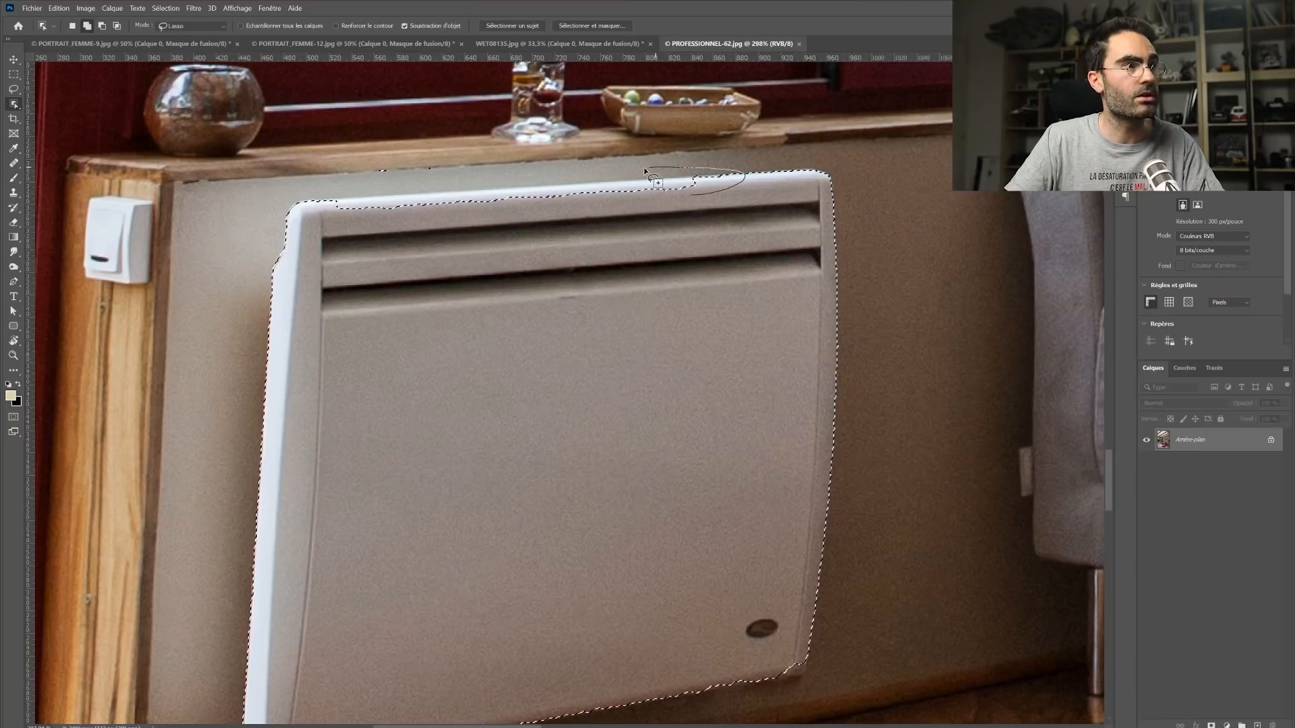
pyautogui.moveTo(523, 178)
pyautogui.mouseDown()
pyautogui.moveTo(301, 212)
pyautogui.moveTo(450, 227)
pyautogui.mouseUp()
pyautogui.moveTo(360, 193); pyautogui.dragTo(326, 221)
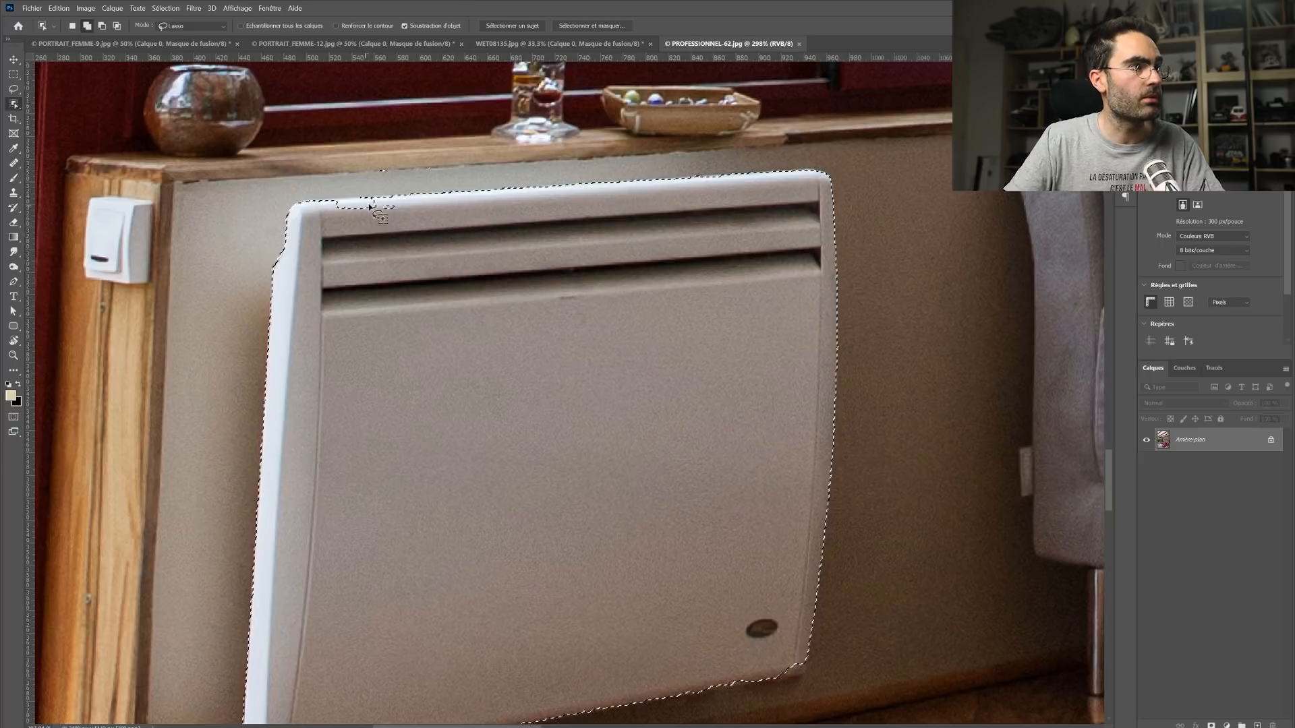
pyautogui.scroll(-5, 508, 561)
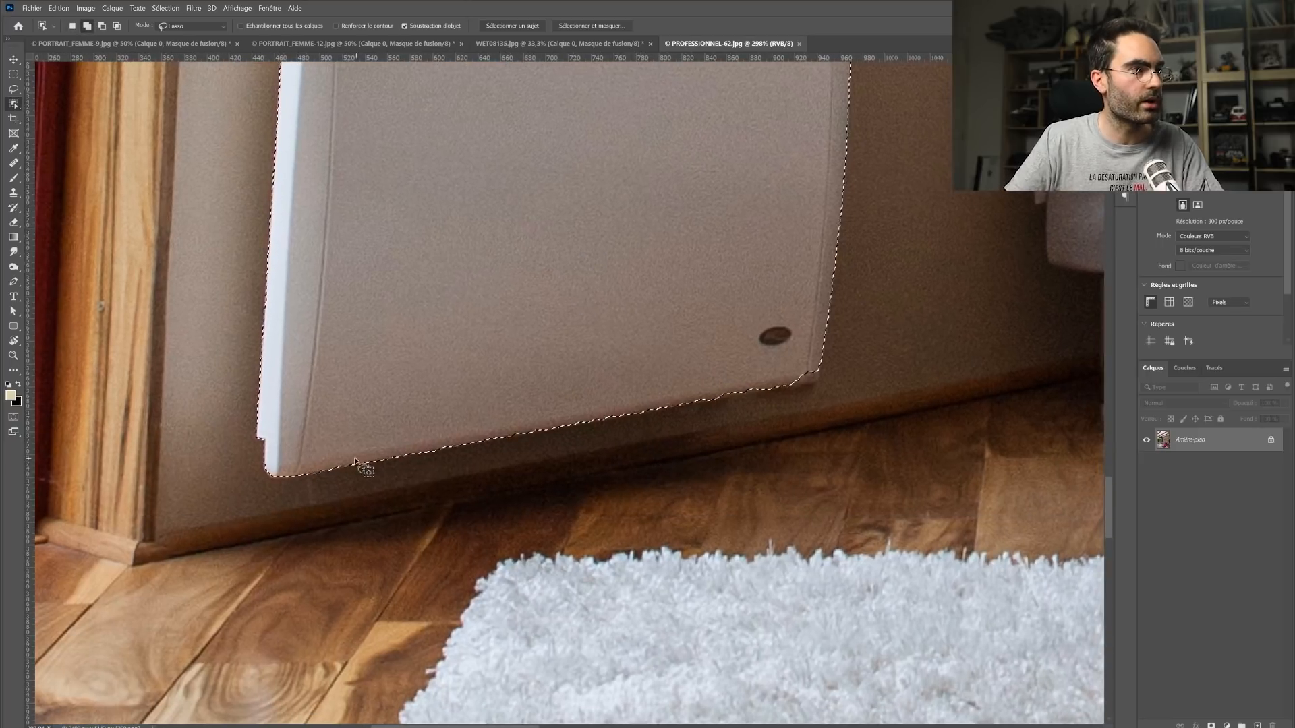
pyautogui.moveTo(580, 412)
pyautogui.mouseDown()
pyautogui.moveTo(623, 439)
pyautogui.moveTo(809, 431)
pyautogui.moveTo(820, 364)
pyautogui.mouseUp()
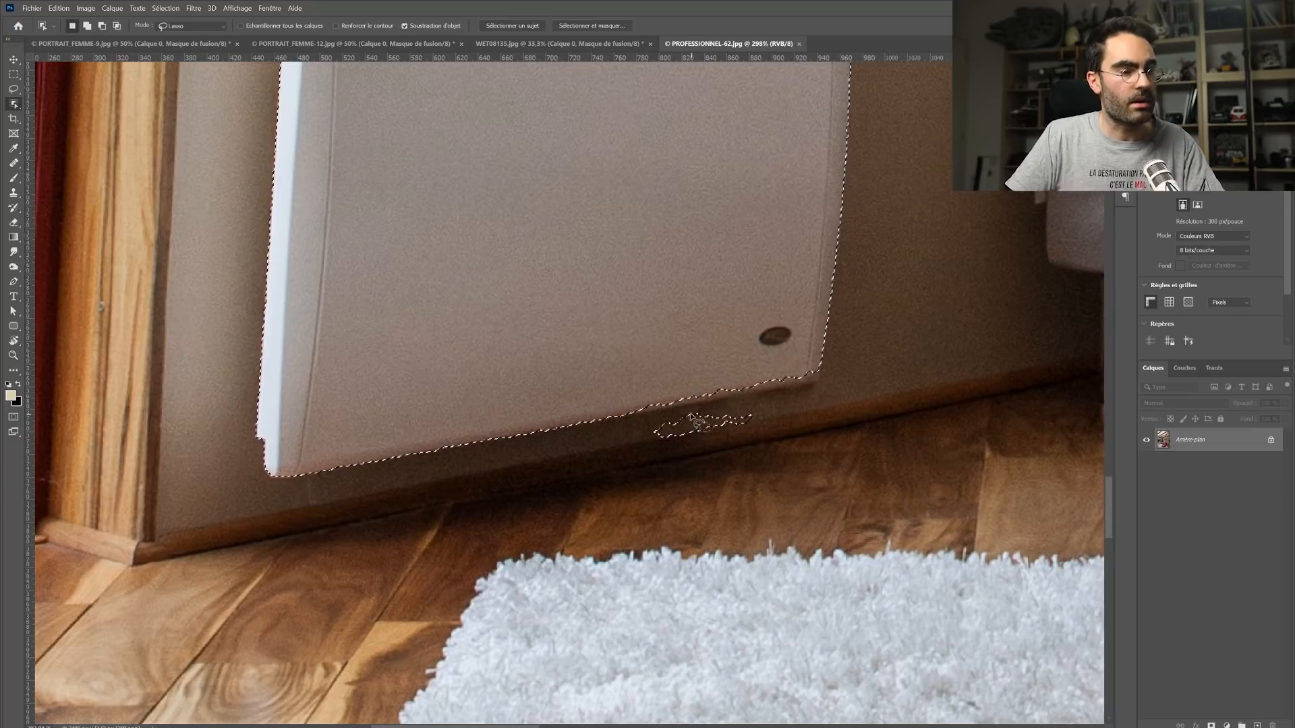
# Step: Subtract the stray selected patch on the wall below the radiator with the Polygonal Lasso
pyautogui.press('l')
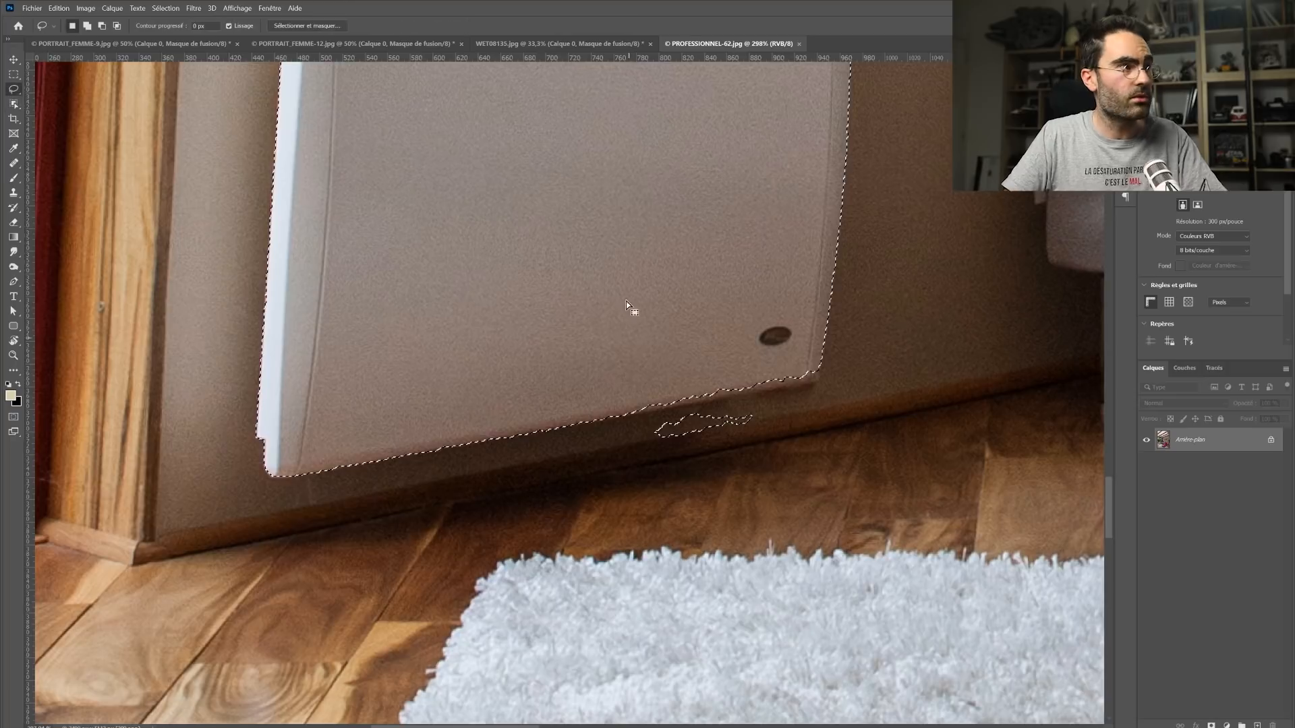
pyautogui.moveTo(14, 92); pyautogui.dragTo(36, 95)
pyautogui.click(646, 447)
pyautogui.click(747, 446)
pyautogui.click(778, 416)
pyautogui.click(714, 403)
pyautogui.click(660, 413)
pyautogui.click(638, 438)
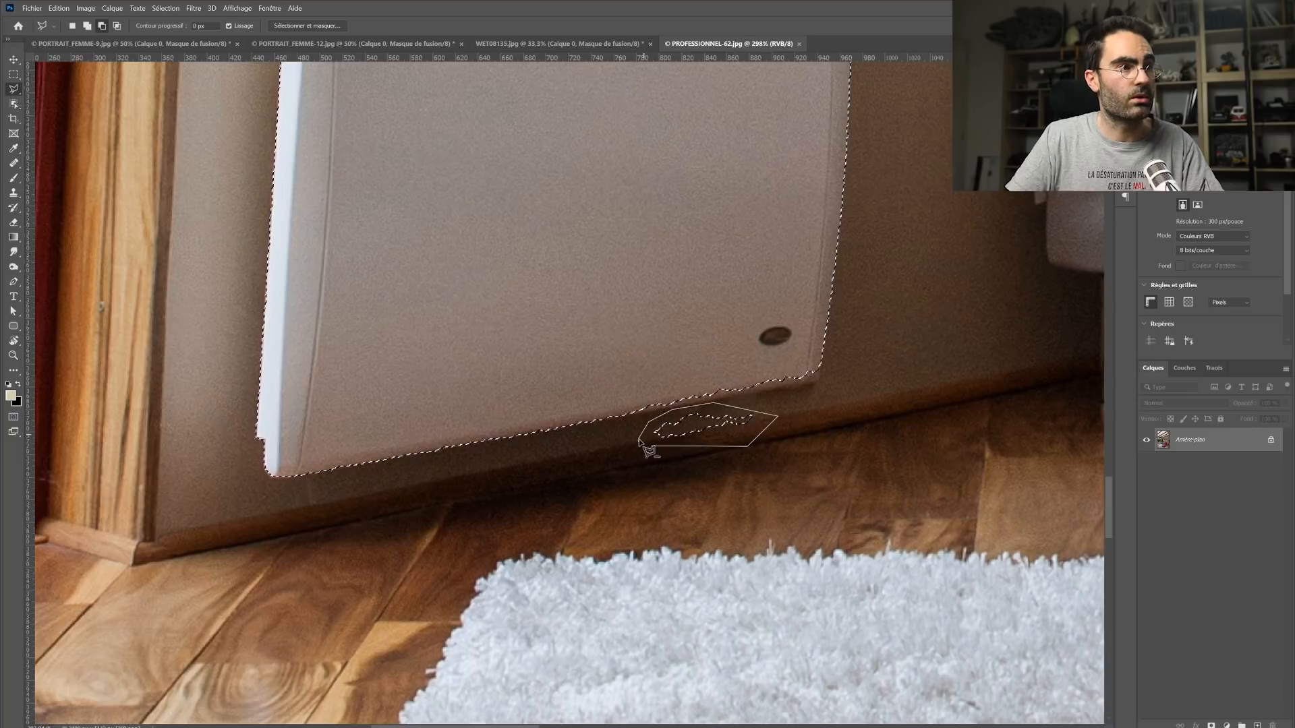
pyautogui.click(646, 447)
# Step: Add the missing strip at the radiator's lower right edge to the selection with the Polygonal Lasso
pyautogui.keyDown('shift'); pyautogui.click(594, 420); pyautogui.keyUp('shift')
pyautogui.click(817, 382)
pyautogui.click(814, 355)
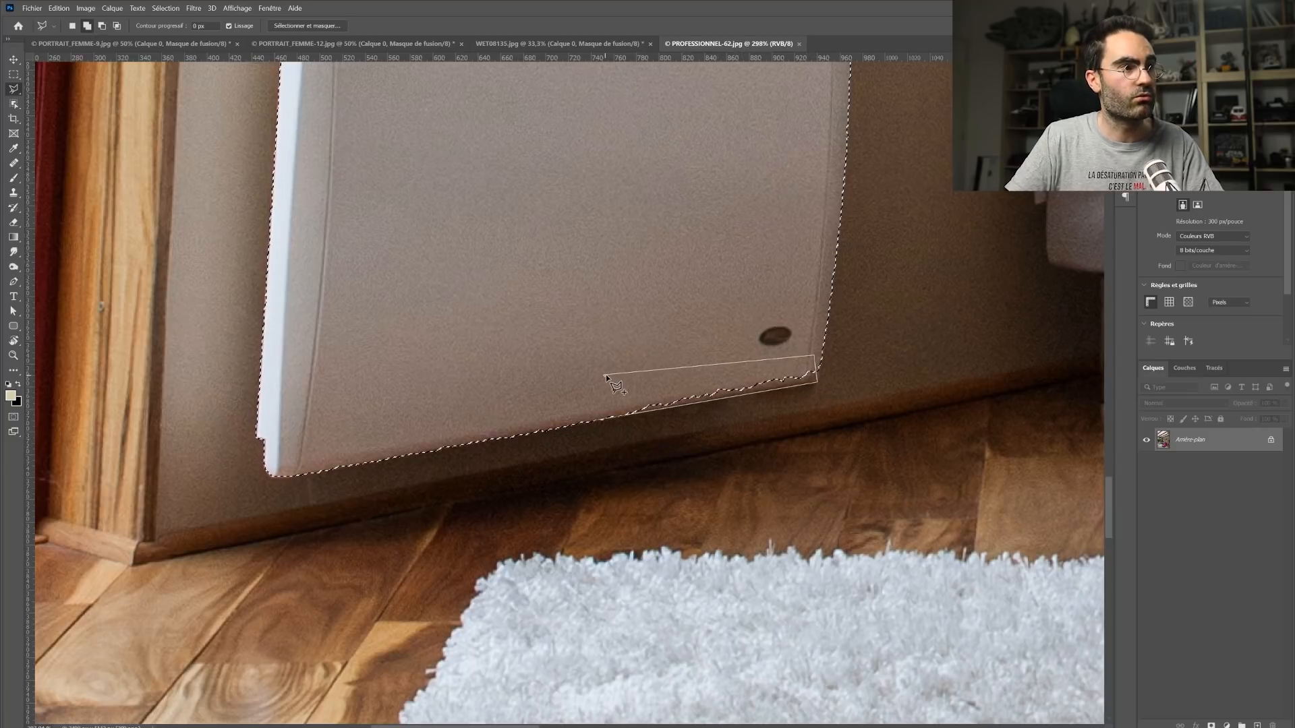
pyautogui.doubleClick(593, 393)
# Step: Close the living-room photo PROFESSIONNEL-62.jpg and bring up VOYAGE_BALI-16.jpg
pyautogui.press('z')
pyautogui.moveTo(593, 393); pyautogui.dragTo(494, 420)
pyautogui.hotkey('ctrl', 'w')
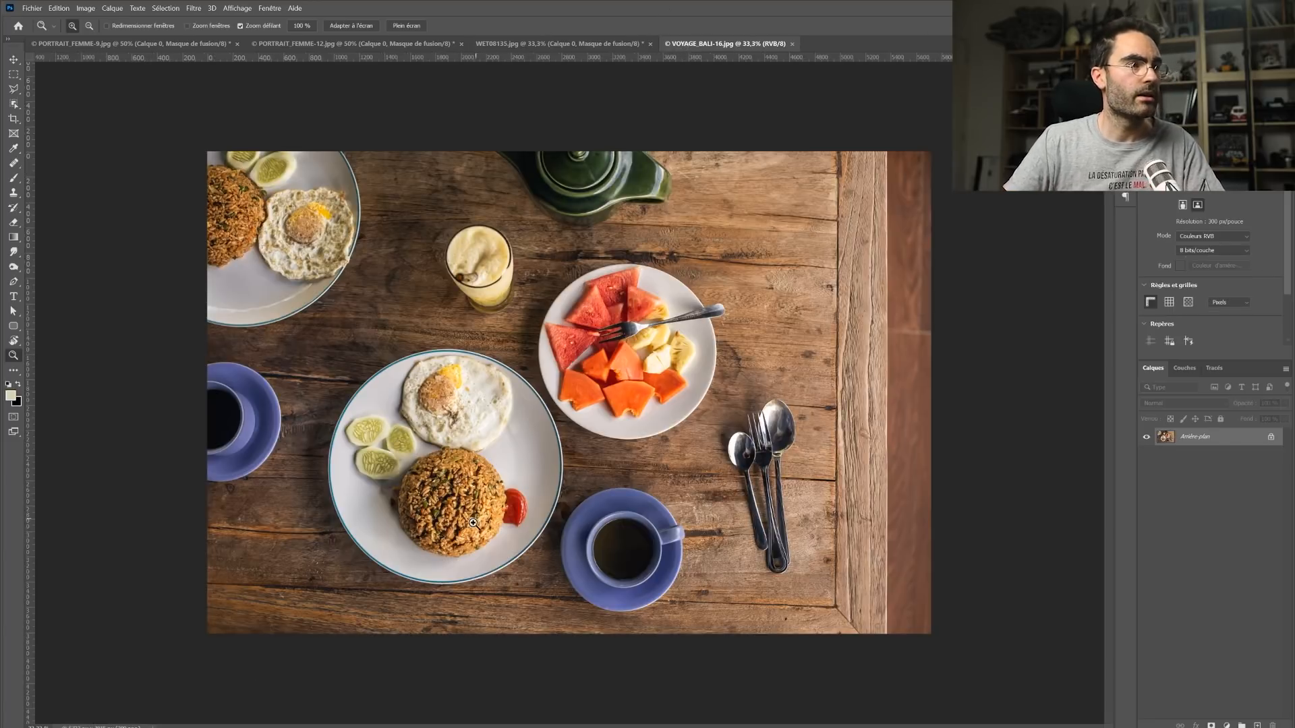
# Step: Select the fruit plate with a Lasso-mode object selection and try it as a layer mask, undoing only the mask
pyautogui.moveTo(554, 504); pyautogui.dragTo(563, 507)
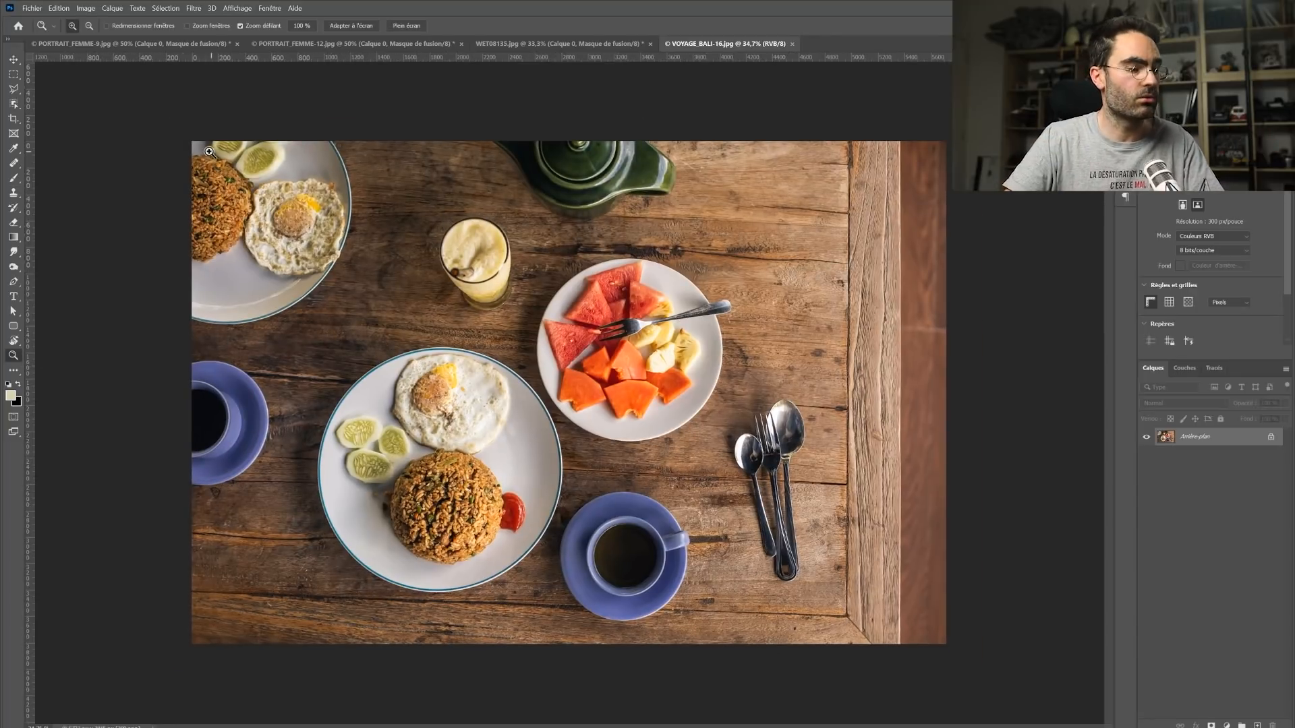
pyautogui.press('w')
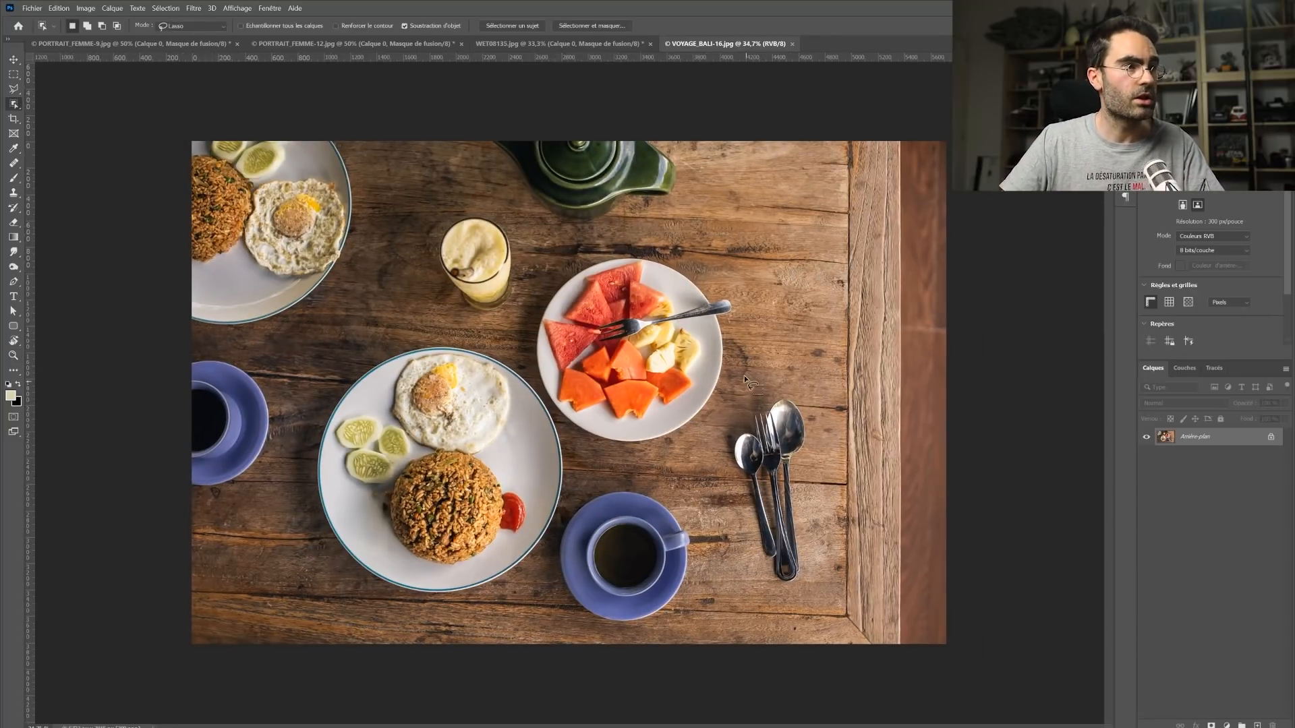
pyautogui.moveTo(739, 346)
pyautogui.mouseDown()
pyautogui.moveTo(750, 284)
pyautogui.moveTo(703, 248)
pyautogui.mouseUp()
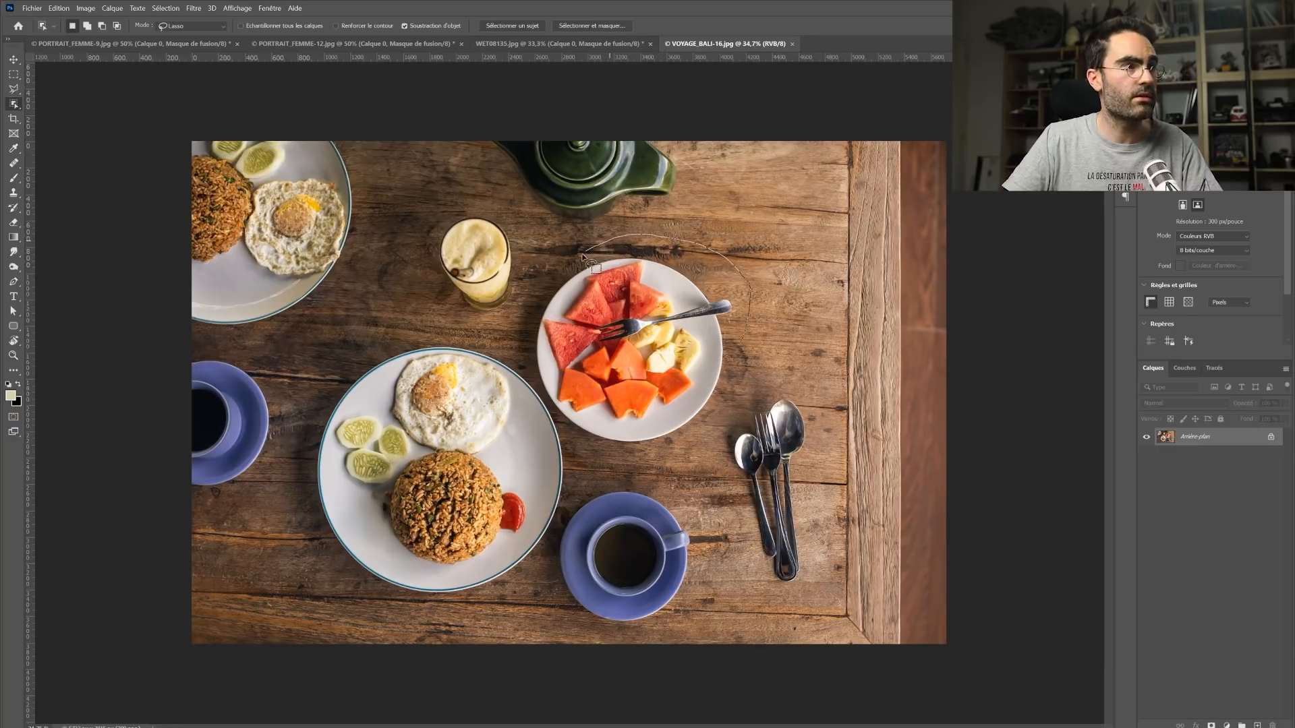
pyautogui.moveTo(538, 383)
pyautogui.mouseDown()
pyautogui.moveTo(595, 447)
pyautogui.moveTo(665, 461)
pyautogui.moveTo(722, 424)
pyautogui.moveTo(759, 359)
pyautogui.mouseUp()
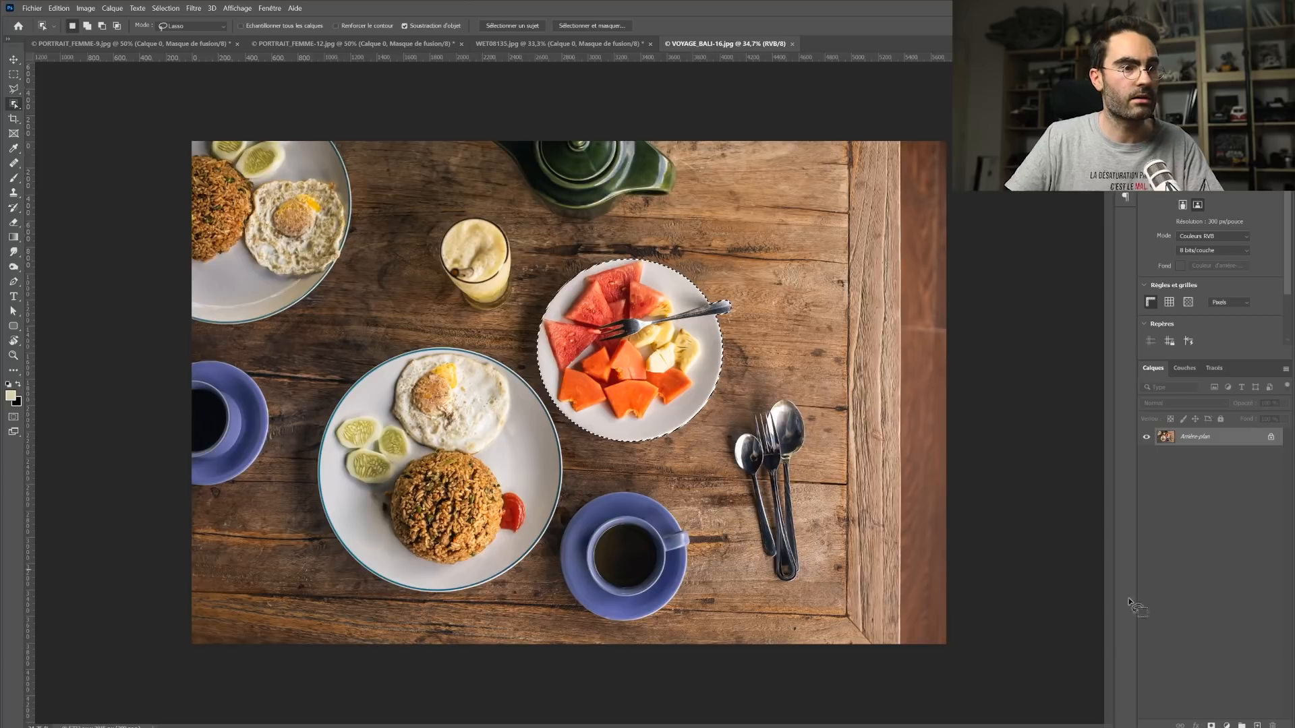
pyautogui.click(1212, 725)
pyautogui.hotkey('ctrl', 'z')
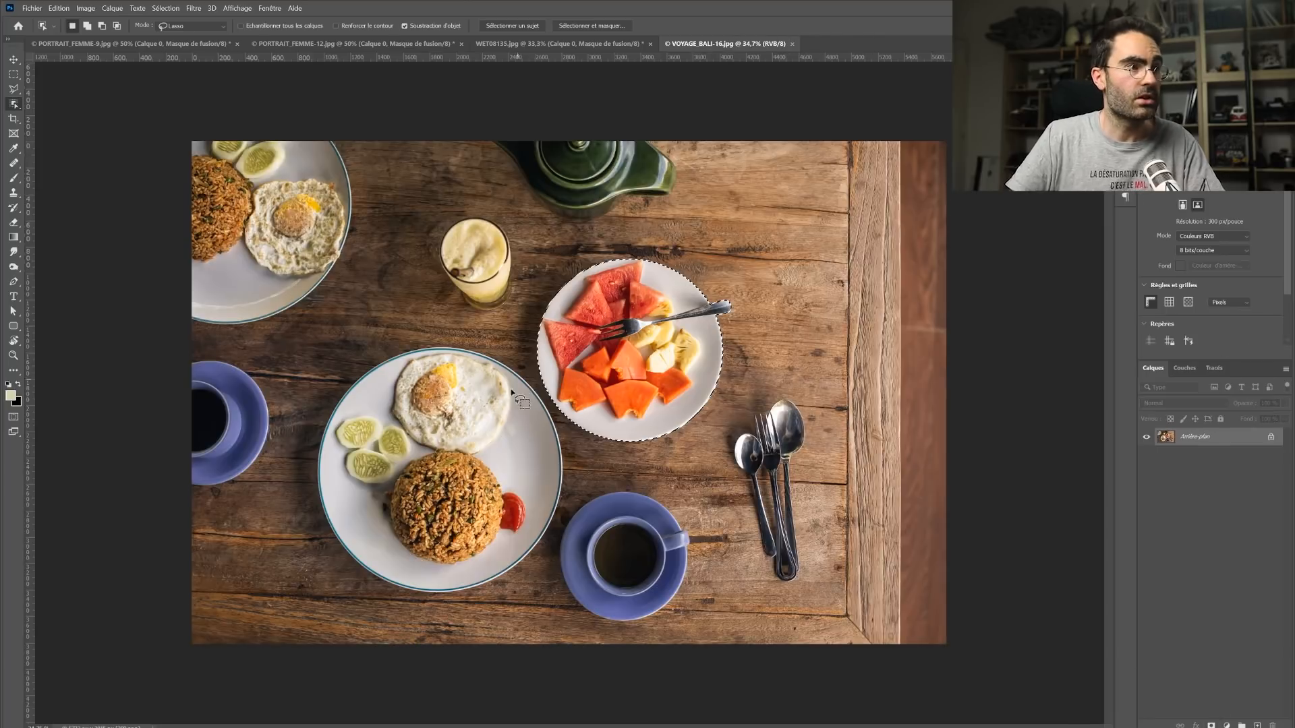
# Step: Select the blue coffee cup and its saucer below the fruit plate with a Lasso-mode object selection
pyautogui.moveTo(553, 547)
pyautogui.mouseDown()
pyautogui.moveTo(546, 590)
pyautogui.moveTo(588, 626)
pyautogui.moveTo(678, 624)
pyautogui.mouseUp()
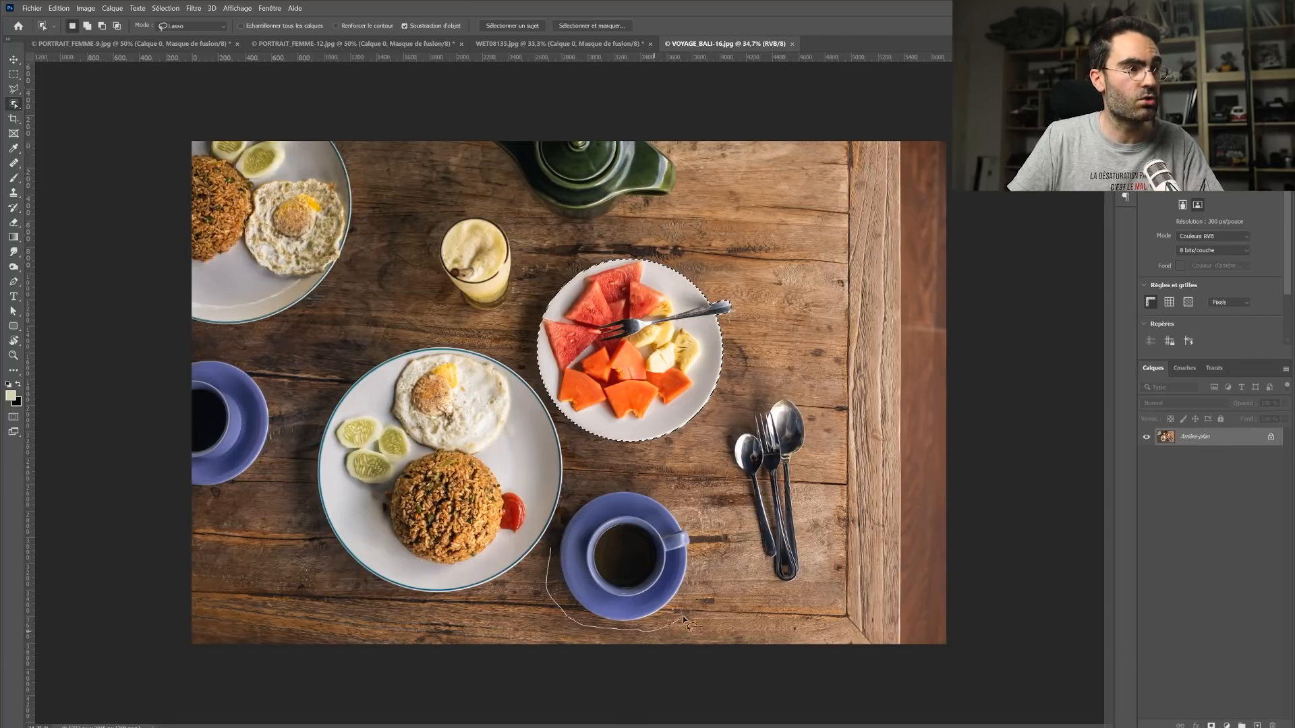
pyautogui.moveTo(702, 518)
pyautogui.mouseDown()
pyautogui.moveTo(663, 484)
pyautogui.moveTo(601, 490)
pyautogui.mouseUp()
pyautogui.moveTo(557, 553); pyautogui.dragTo(554, 550)
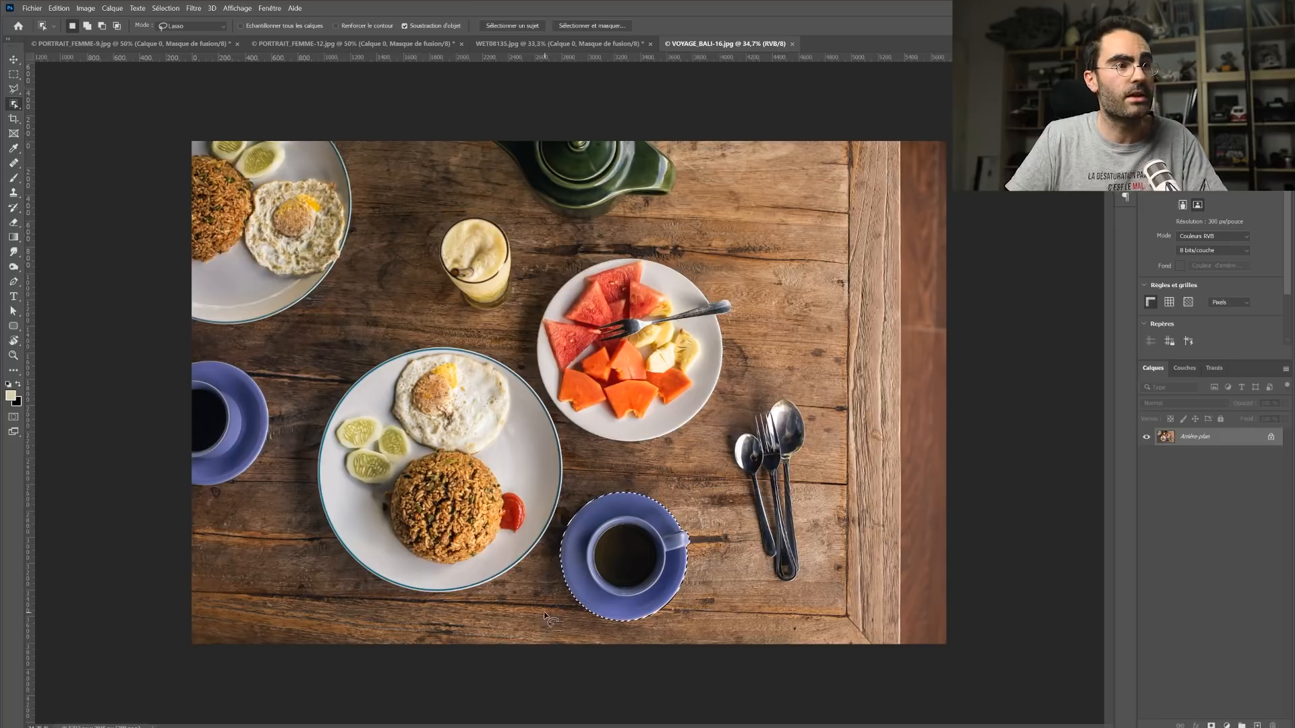
# Step: Bring up WET08135.jpg, disable the layer mask of Calque 0 and delete it
pyautogui.click(525, 45)
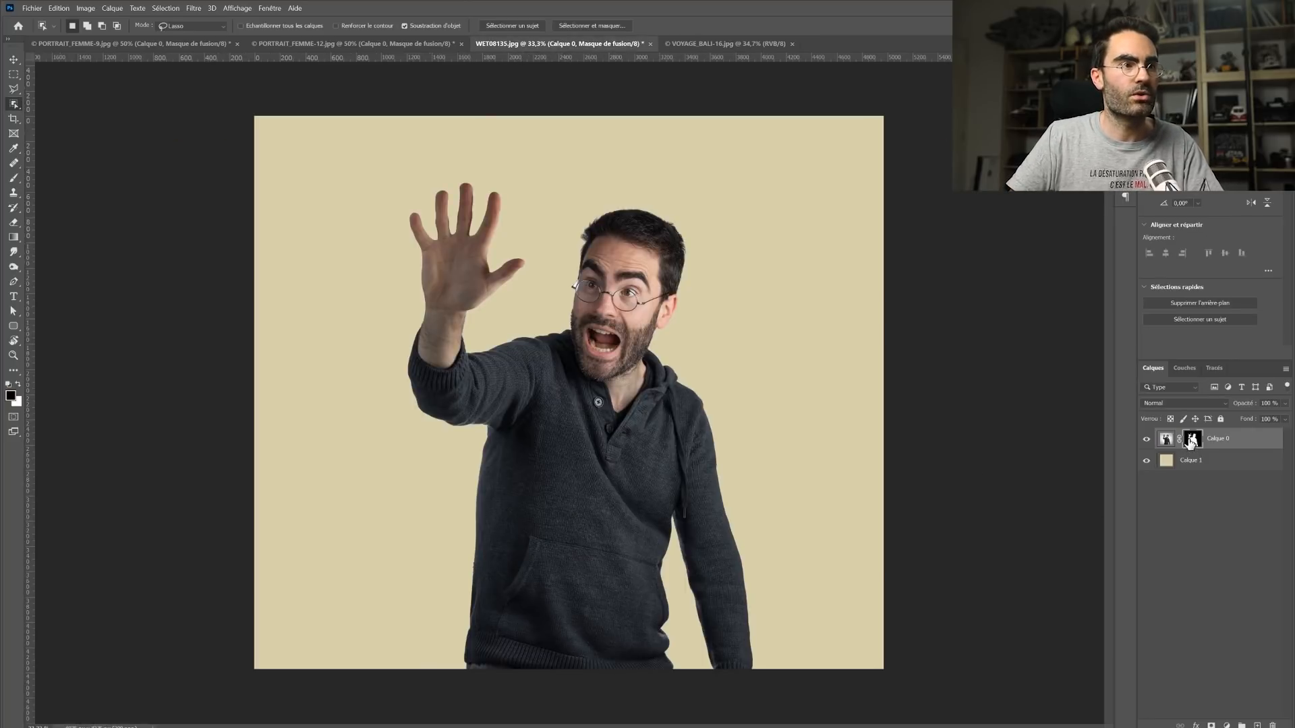
pyautogui.keyDown('shift'); pyautogui.click(1191, 440); pyautogui.keyUp('shift')
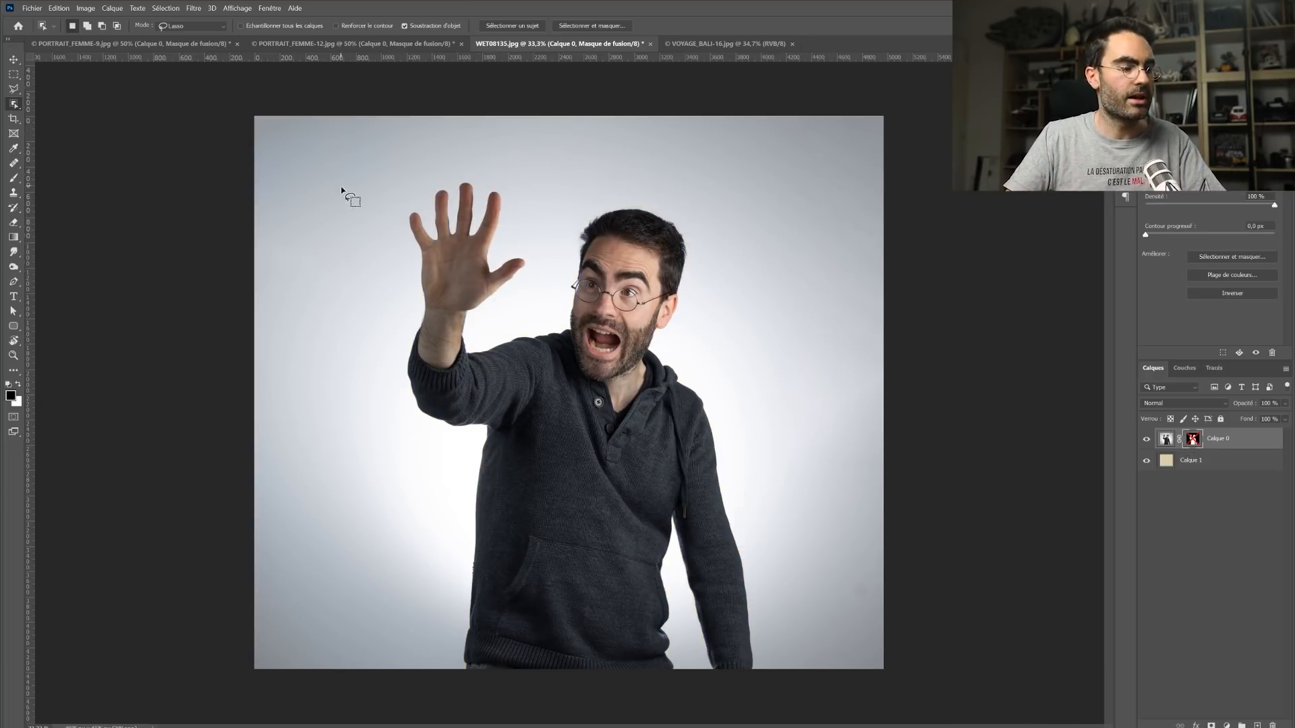
pyautogui.click(516, 25)
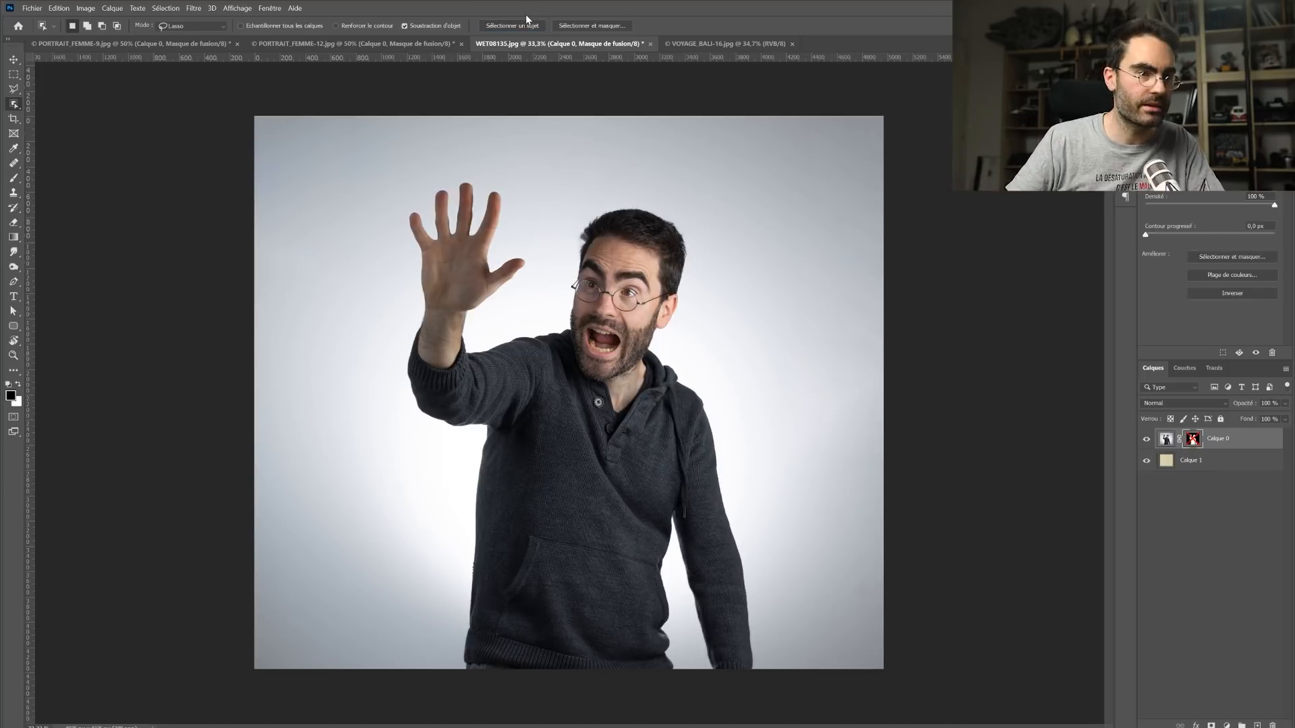
pyautogui.click(1221, 465)
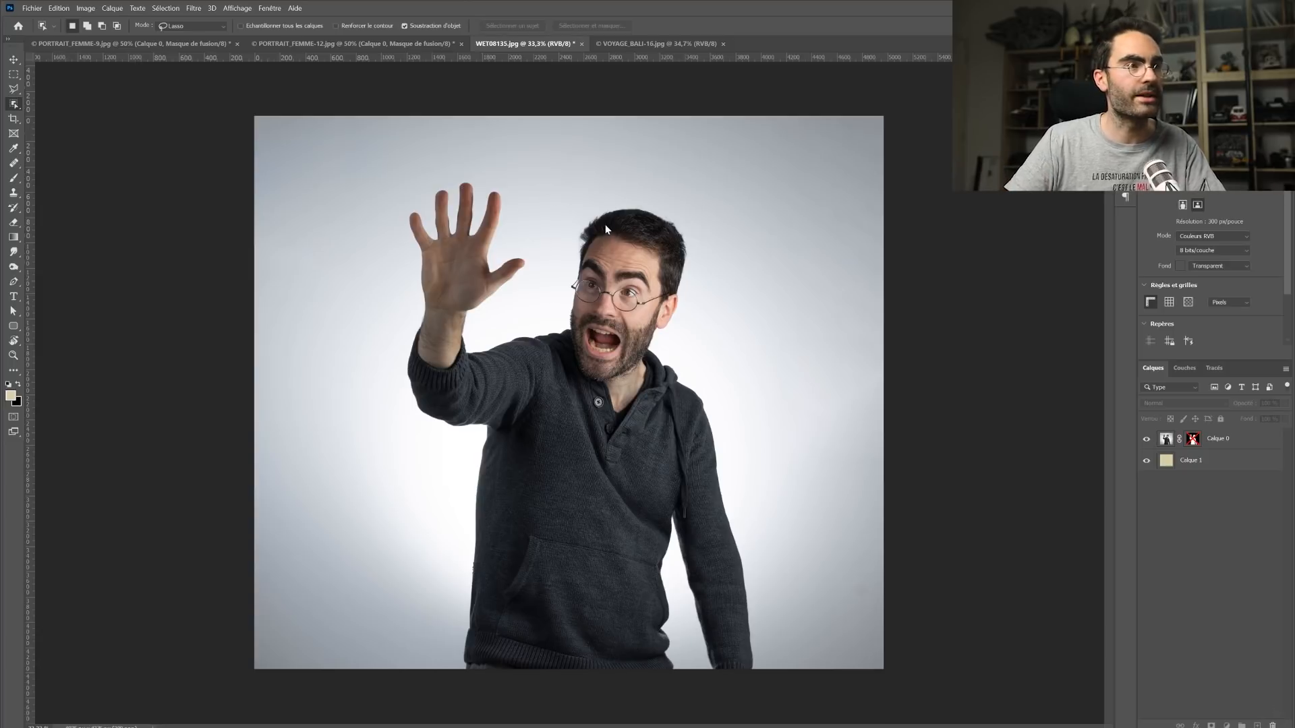
pyautogui.hotkey('ctrl', 'z')
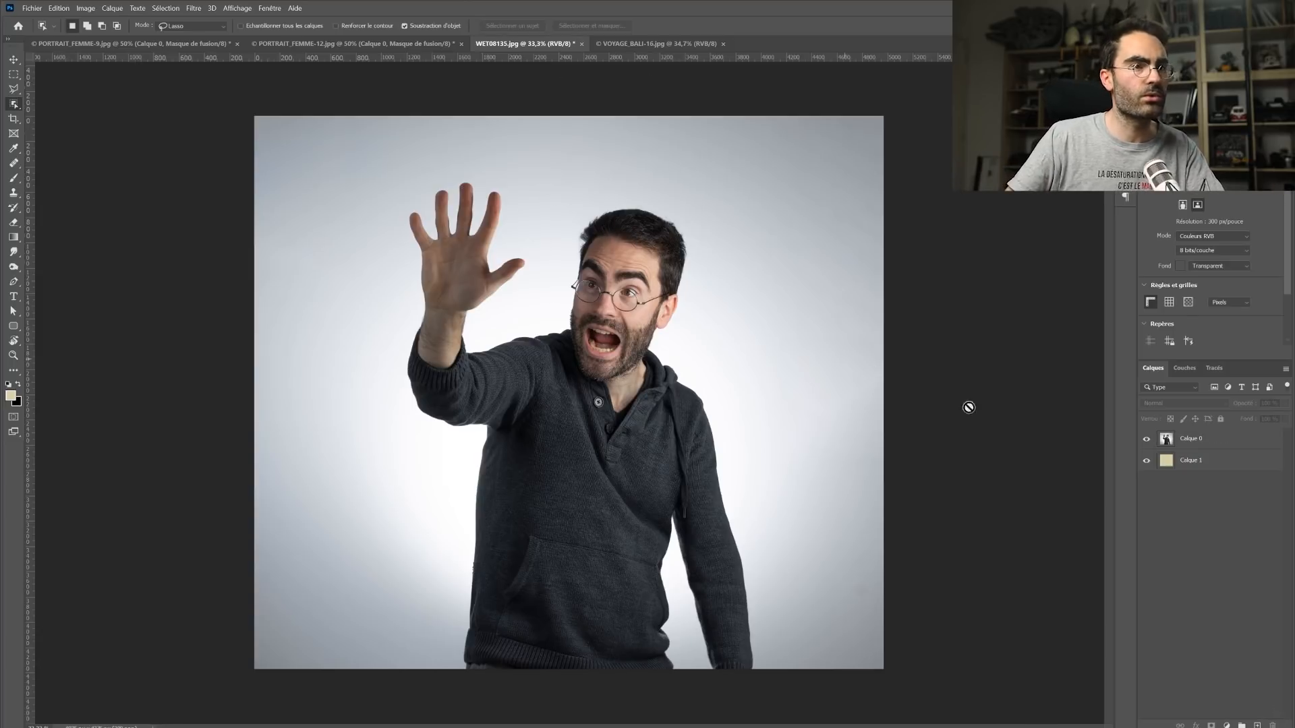
# Step: Add a new layer above Calque 0 and clone the raised hand onto it beside the face with an enlarged Clone Stamp
pyautogui.click(1223, 441)
pyautogui.click(1258, 725)
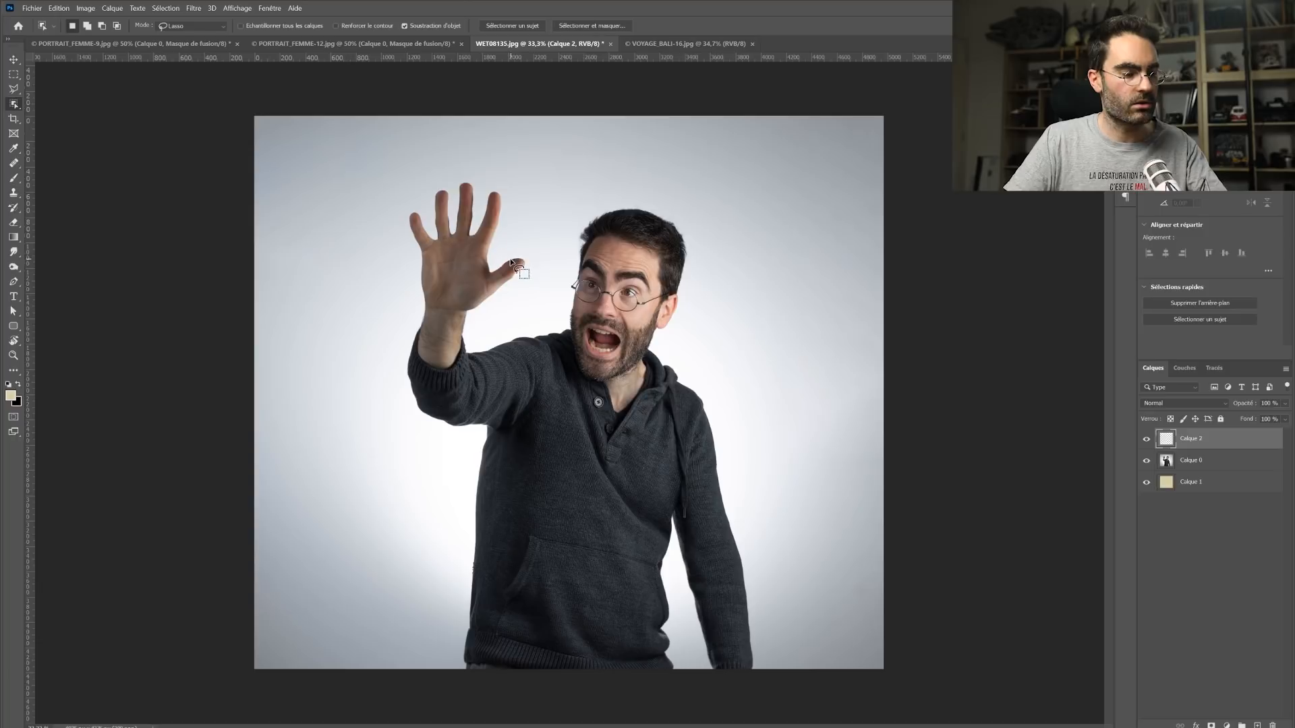
pyautogui.press('s')
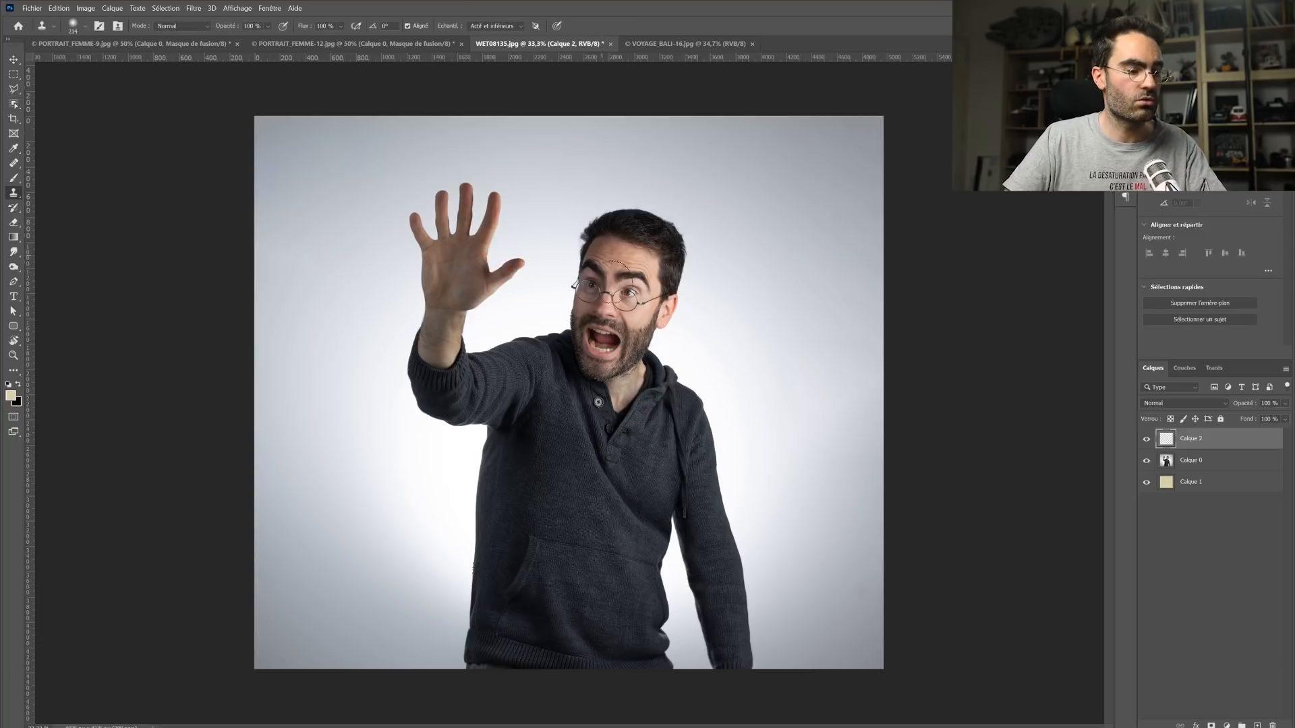
pyautogui.press(']')
pyautogui.press(']')
pyautogui.press(']')
pyautogui.press(']')
pyautogui.press('[')
pyautogui.press('[')
pyautogui.press('[')
pyautogui.press('[')
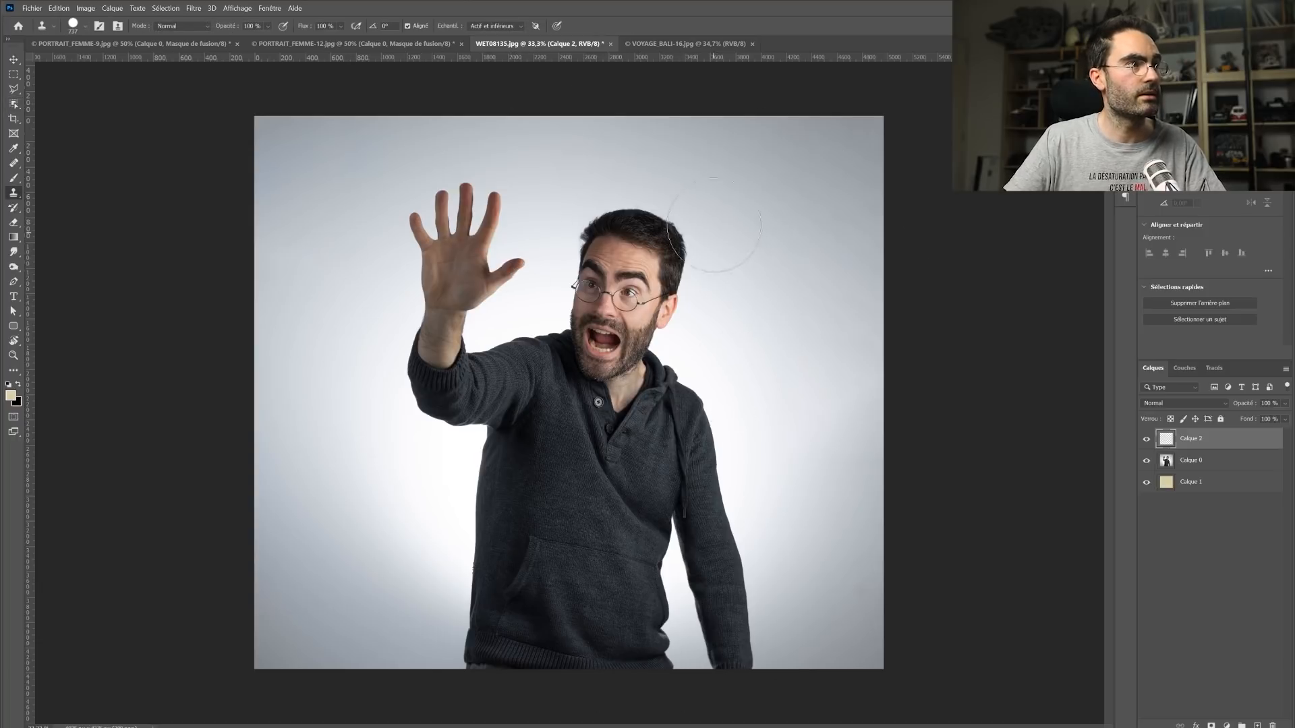
pyautogui.press(']')
pyautogui.press(']')
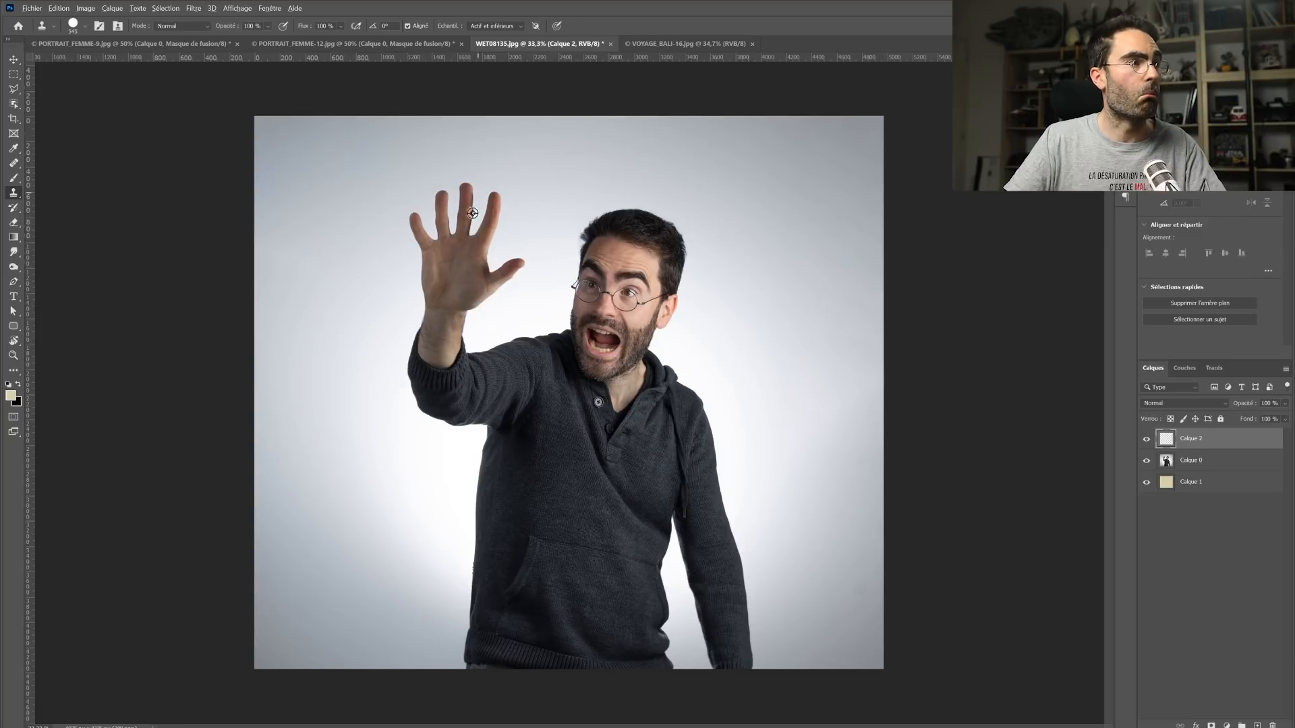
pyautogui.keyDown('alt'); pyautogui.click(446, 336); pyautogui.keyUp('alt')
pyautogui.moveTo(705, 404)
pyautogui.mouseDown()
pyautogui.moveTo(720, 367)
pyautogui.moveTo(711, 343)
pyautogui.moveTo(737, 298)
pyautogui.moveTo(748, 365)
pyautogui.moveTo(767, 311)
pyautogui.moveTo(746, 271)
pyautogui.moveTo(720, 270)
pyautogui.moveTo(715, 317)
pyautogui.mouseUp()
# Step: Run Select Subject on Calque 0 with all layers sampled, and subtract the halo area beside the cloned hand using Object Selection
pyautogui.press('w')
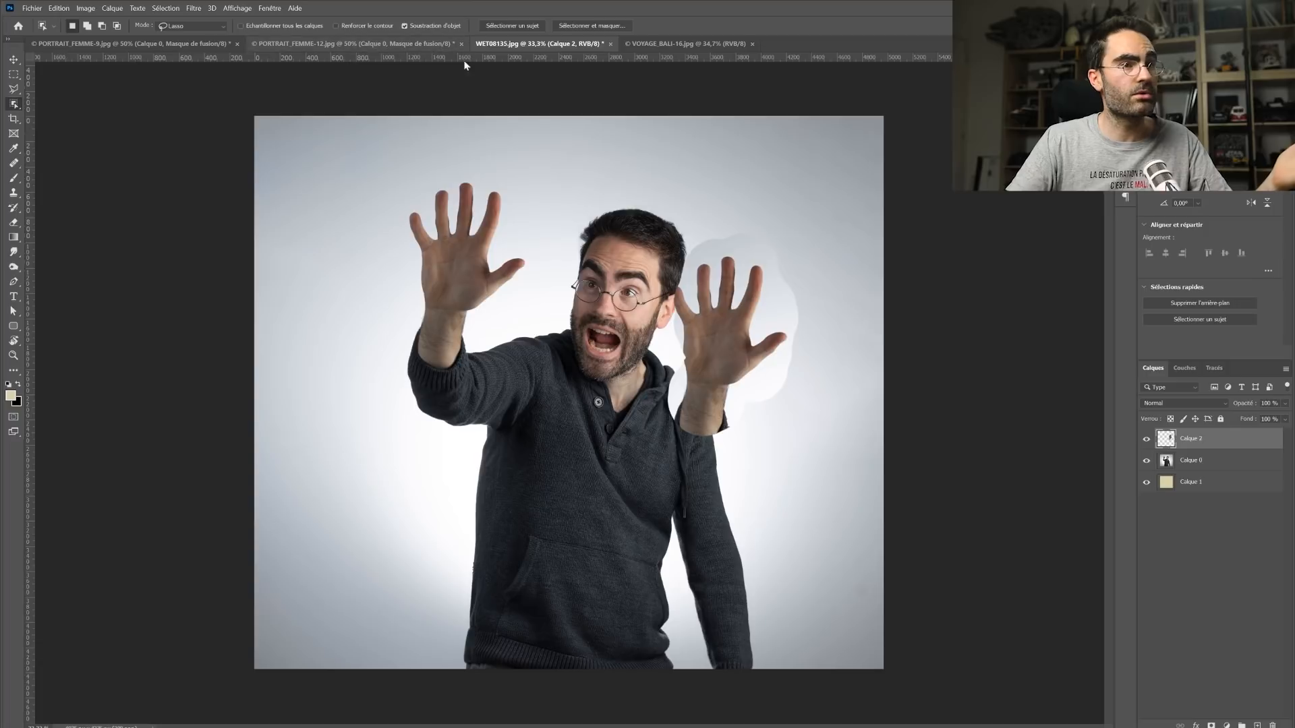
pyautogui.click(1197, 460)
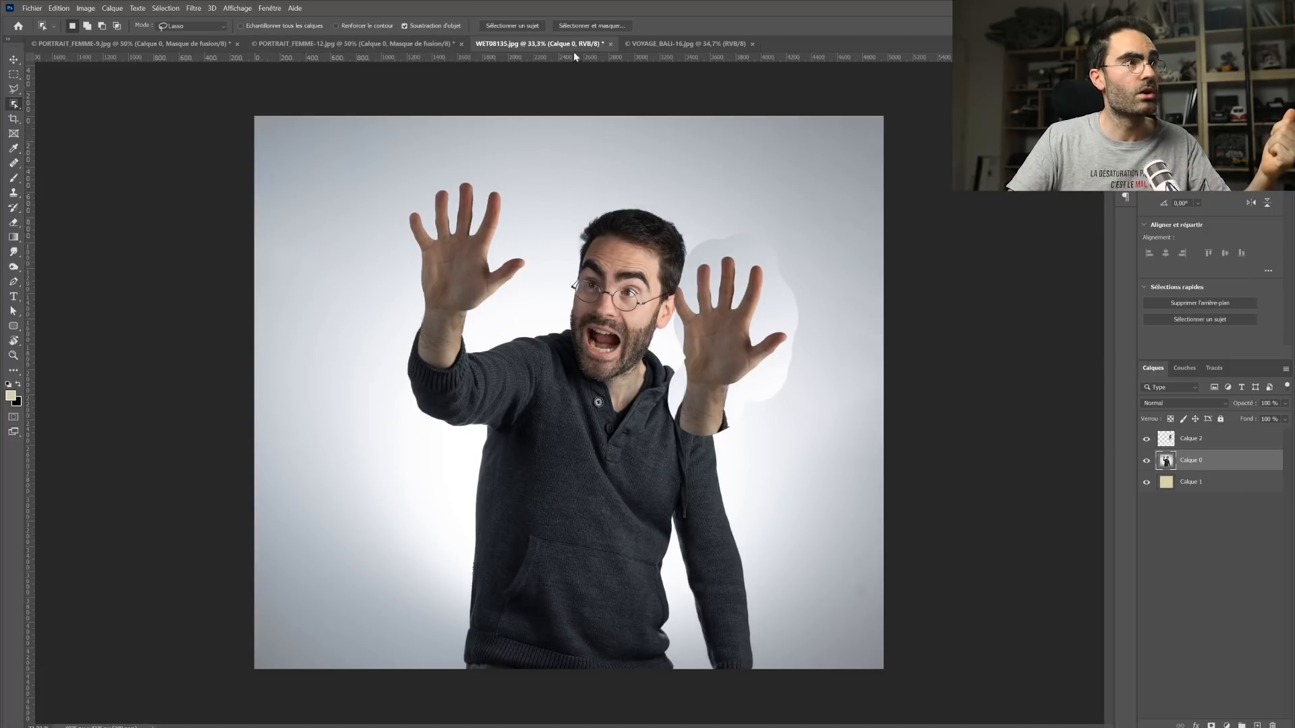
pyautogui.click(525, 25)
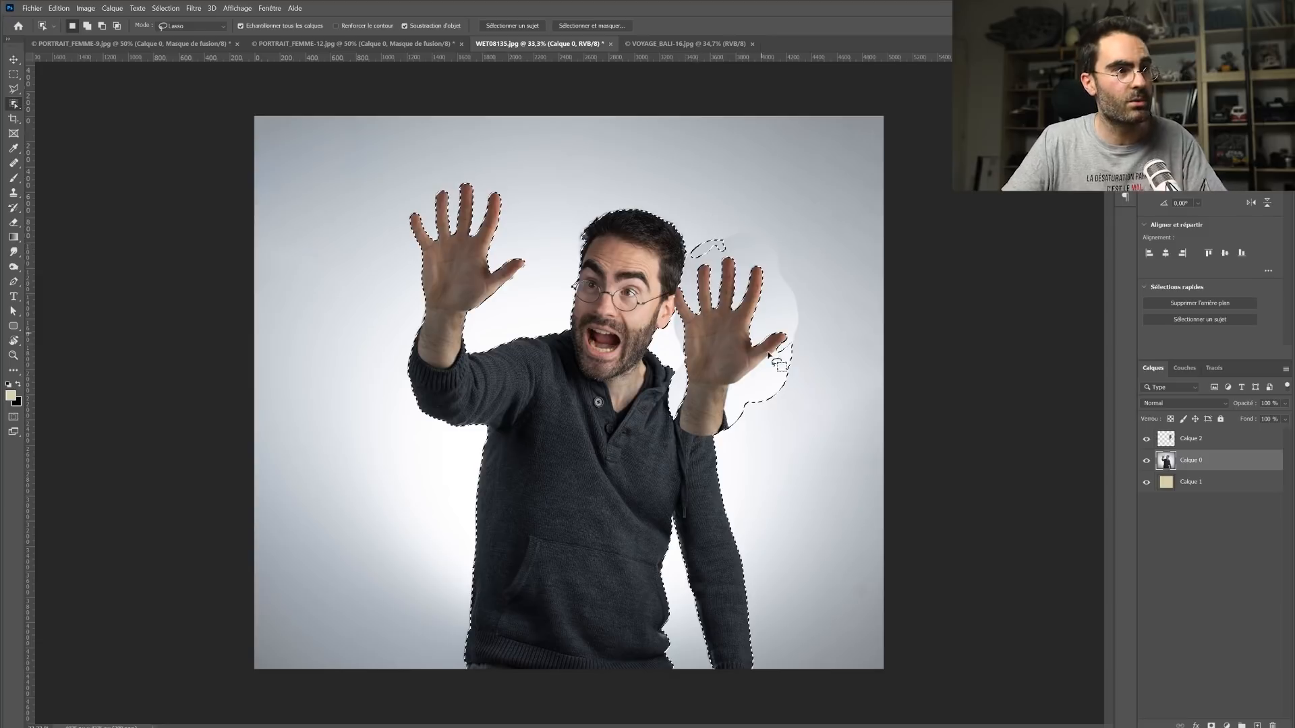
pyautogui.press('alt')
pyautogui.moveTo(720, 436)
pyautogui.mouseDown()
pyautogui.moveTo(734, 425)
pyautogui.moveTo(739, 437)
pyautogui.moveTo(814, 356)
pyautogui.moveTo(760, 355)
pyautogui.moveTo(723, 433)
pyautogui.mouseUp()
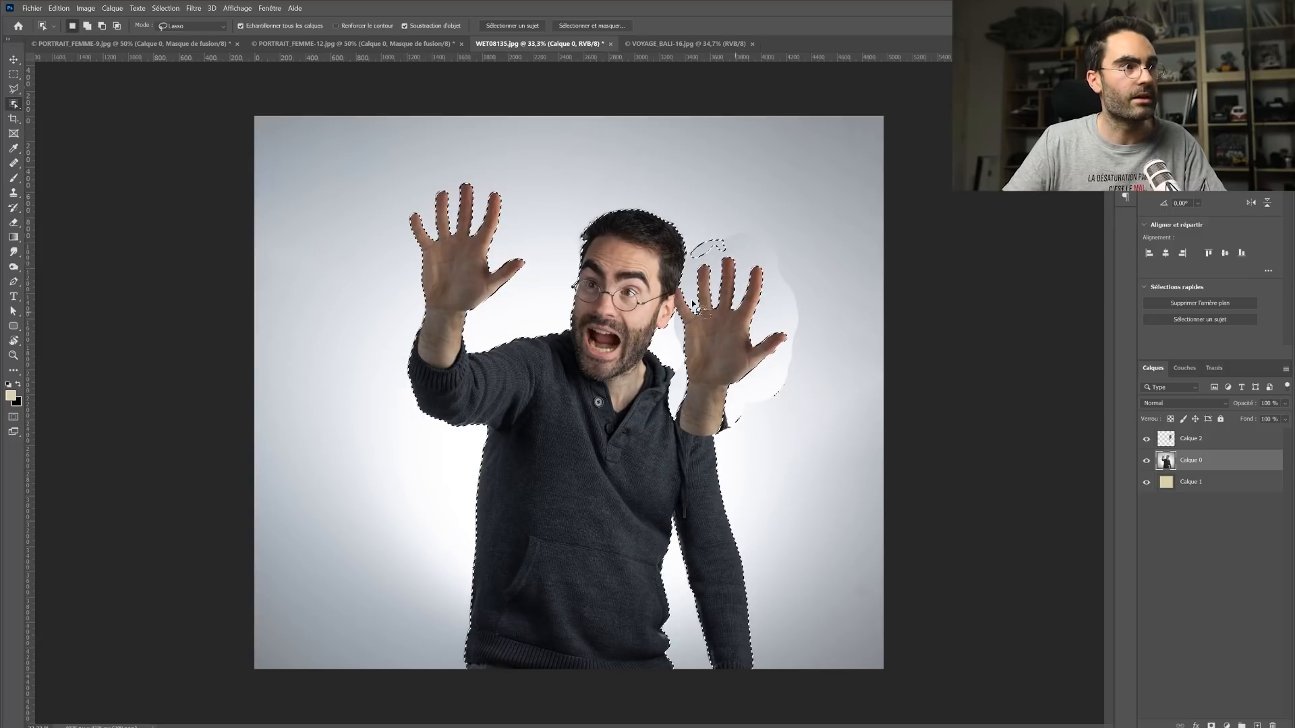
# Step: Deselect and close WET08135.jpg, and open the cat photo IMG_1664.jpg
pyautogui.hotkey('ctrl', 'd')
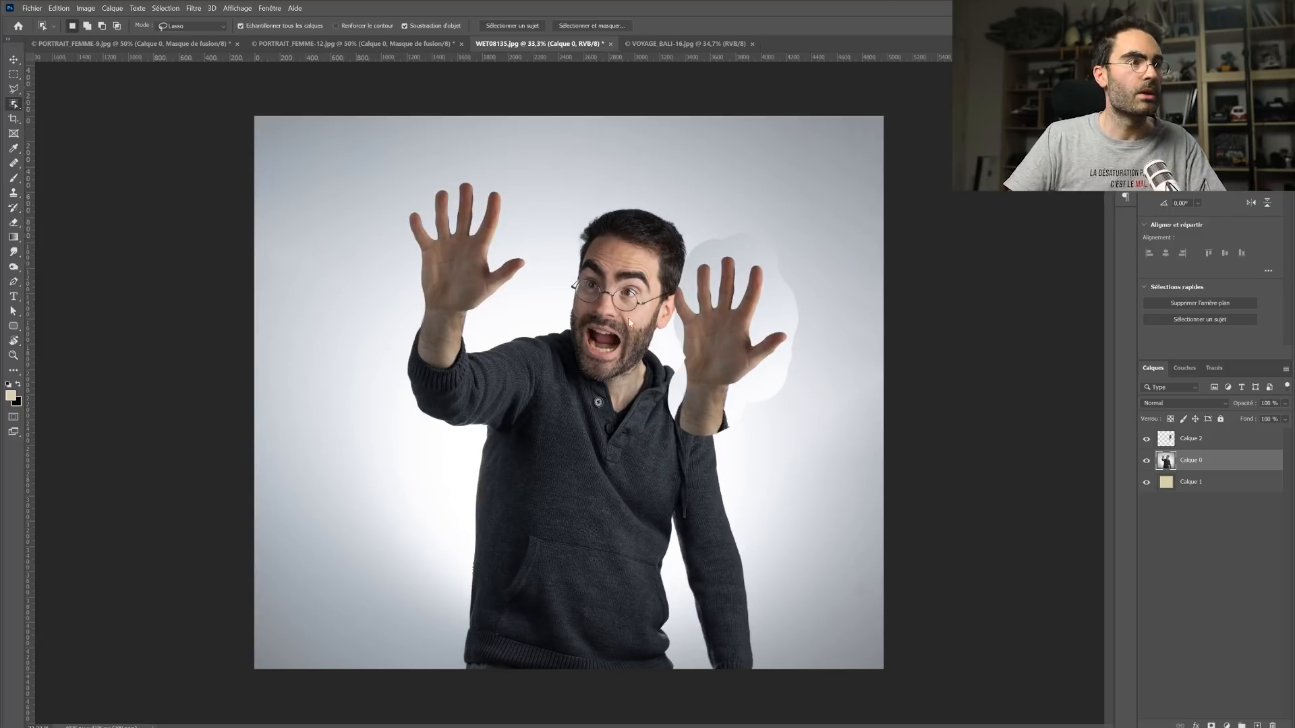
pyautogui.hotkey('ctrl', 'w')
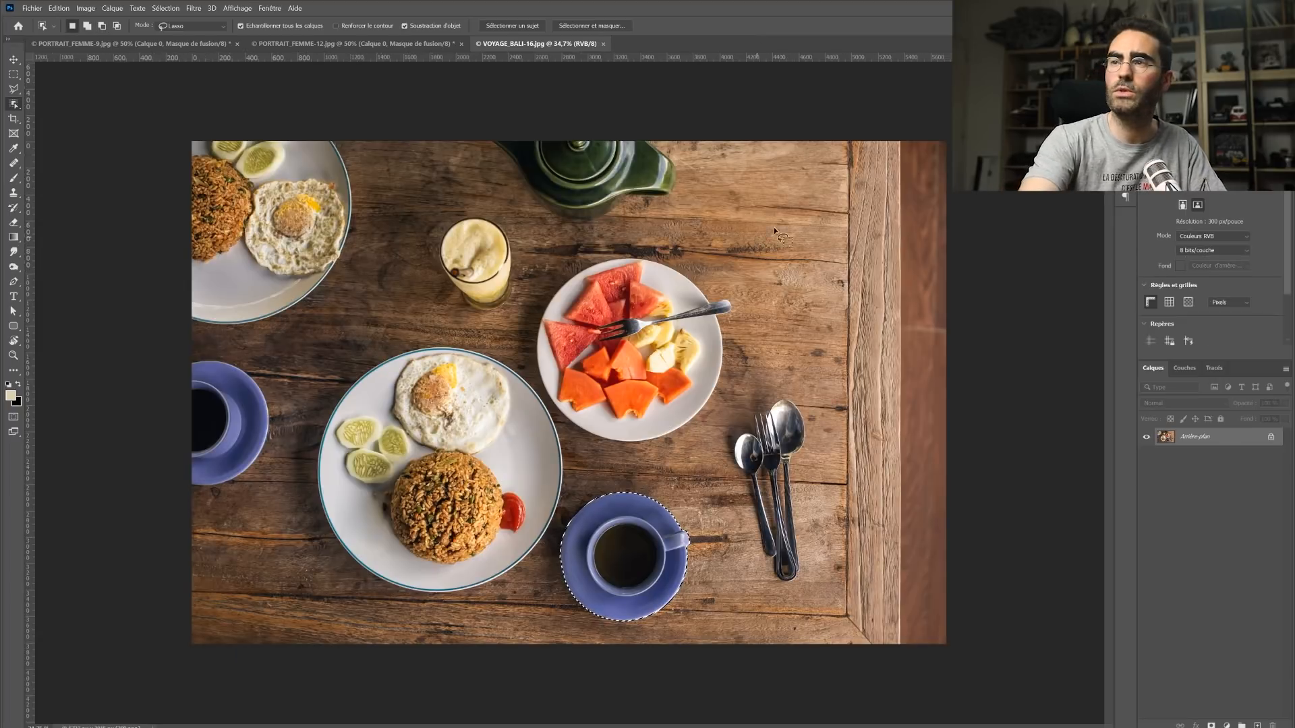
pyautogui.moveTo(847, 64); pyautogui.dragTo(799, 46)
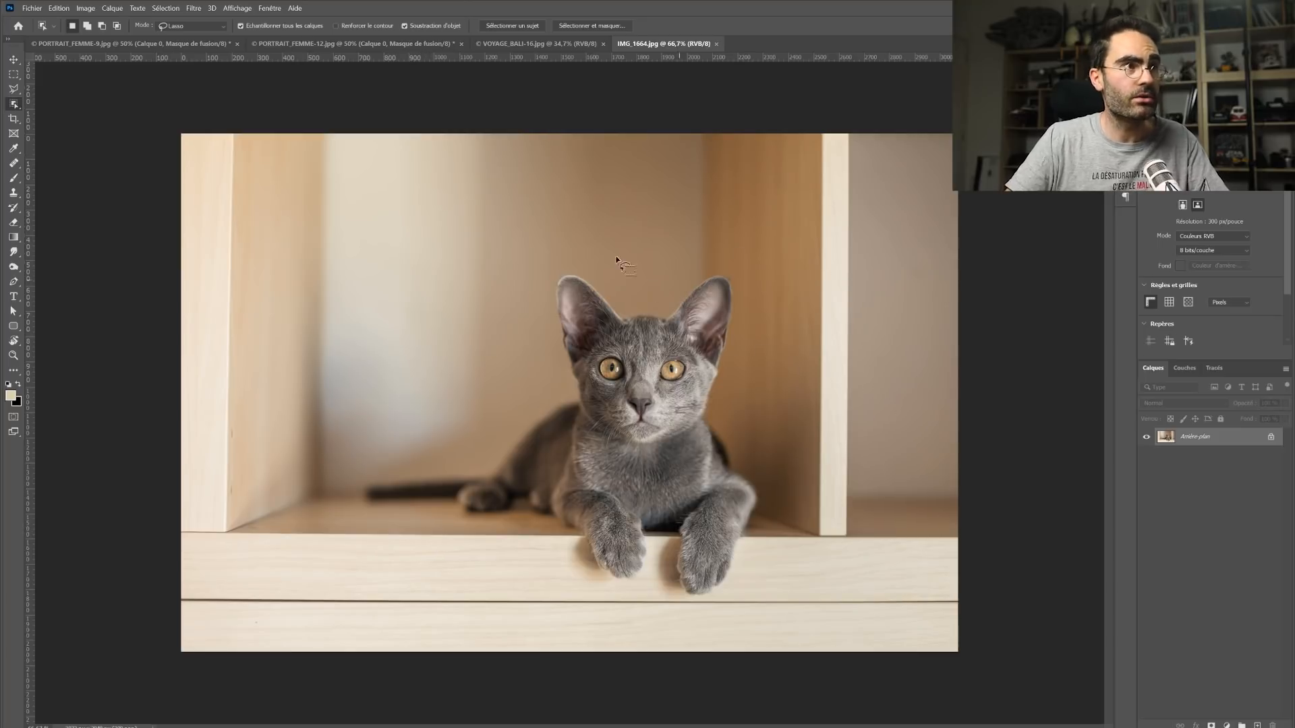
# Step: Select the cat with Select Subject and try it as a layer mask, checking the cutout's edges and undoing only the mask
pyautogui.click(529, 27)
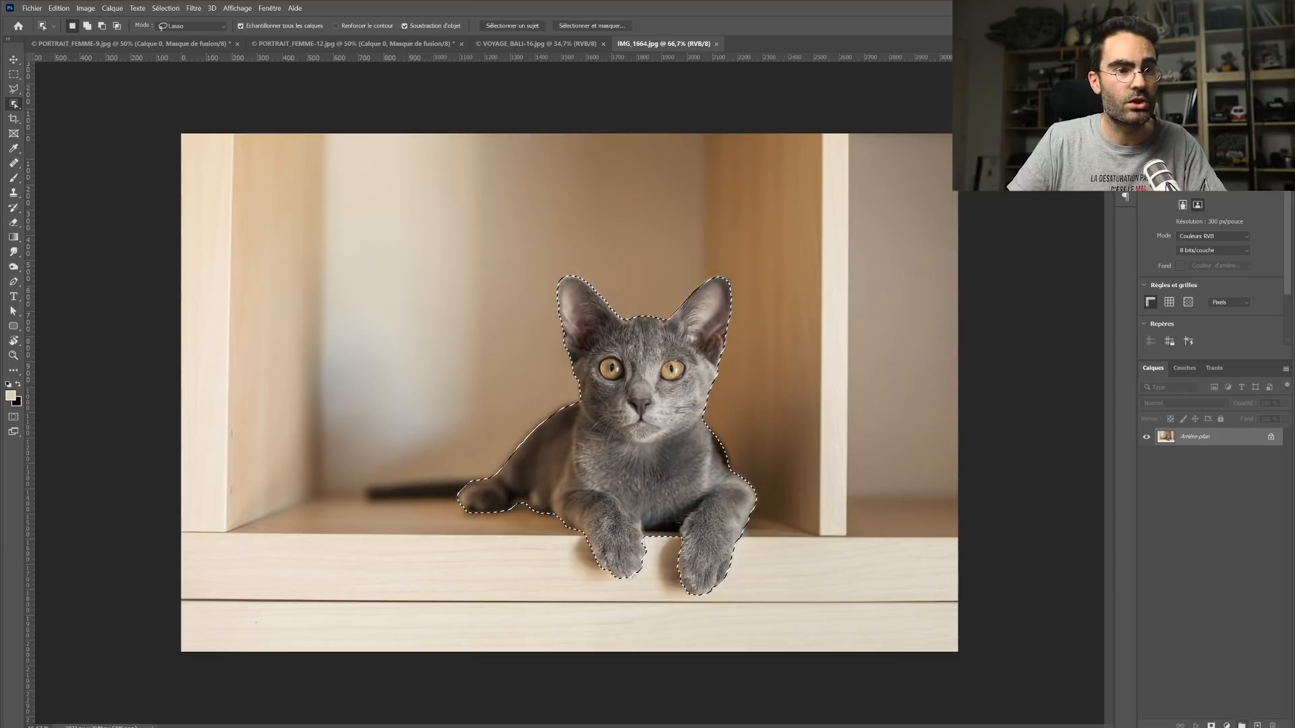
pyautogui.click(1211, 725)
pyautogui.press('z')
pyautogui.click(530, 496)
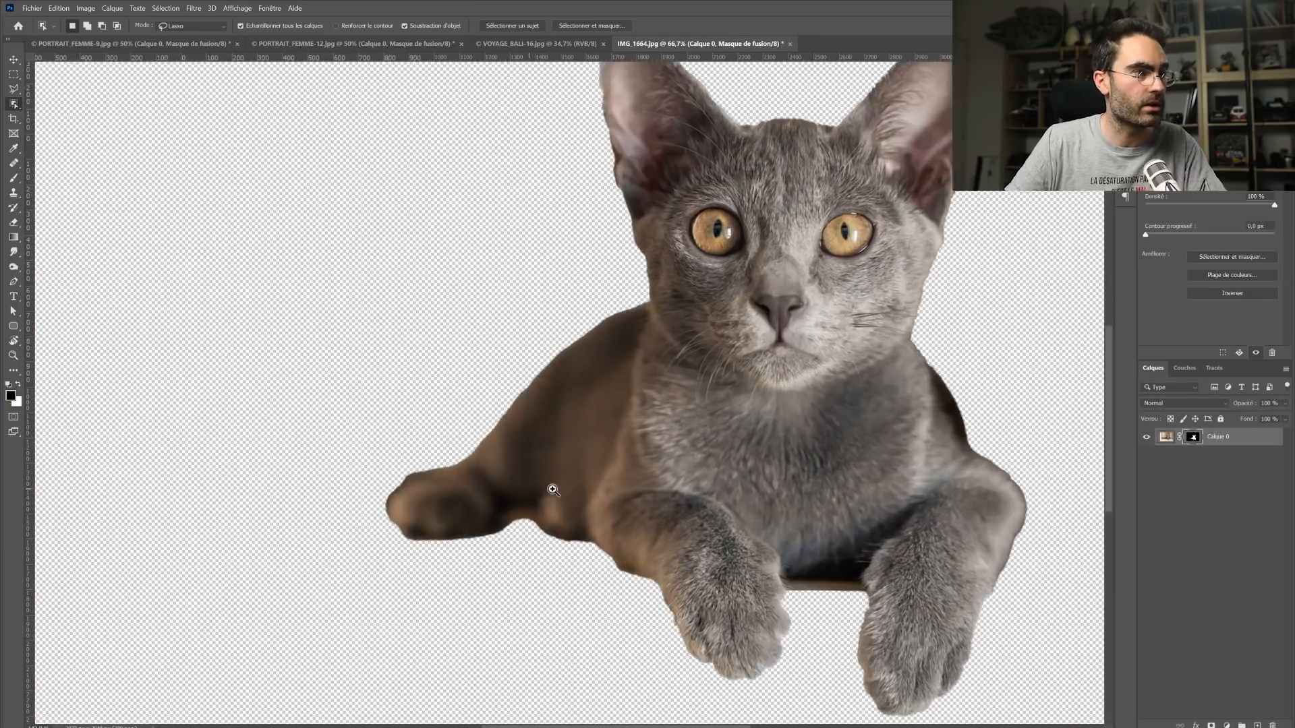
pyautogui.keyDown('alt'); pyautogui.click(697, 441); pyautogui.keyUp('alt')
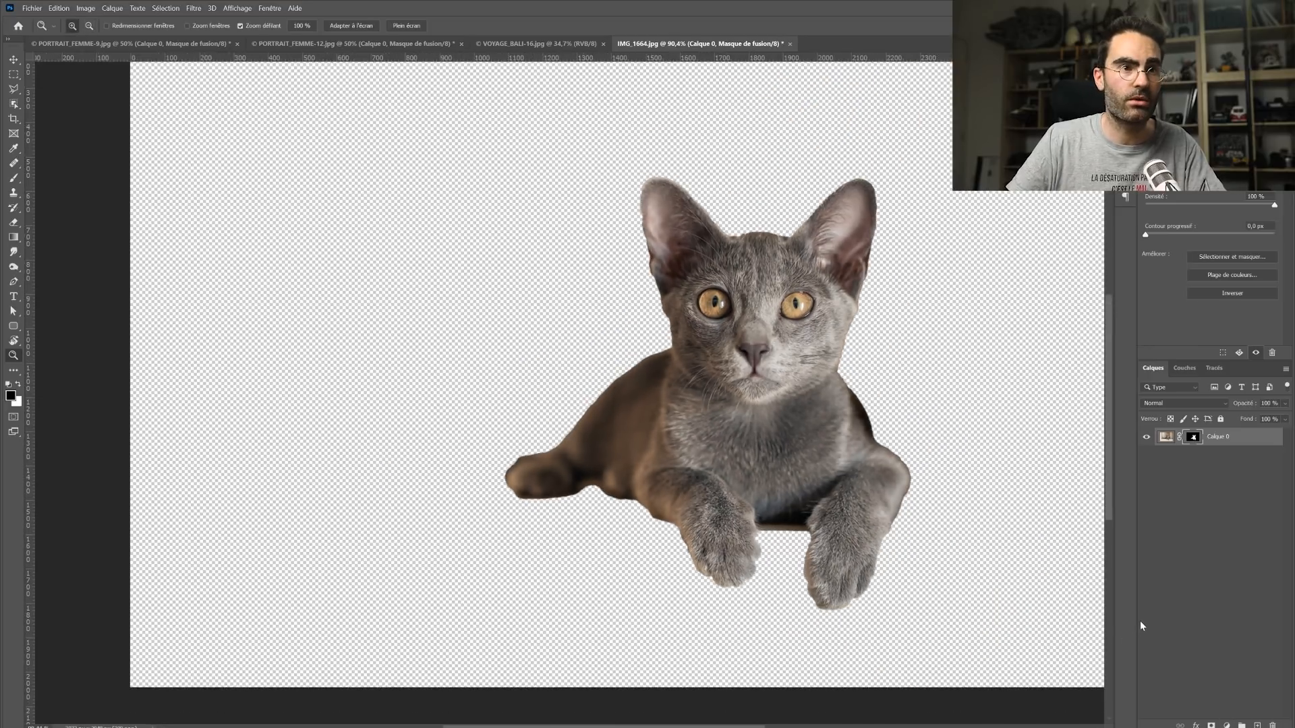
pyautogui.hotkey('ctrl', 'z')
# Step: Add the cat's tail to the selection with a Lasso-mode object selection
pyautogui.press('w')
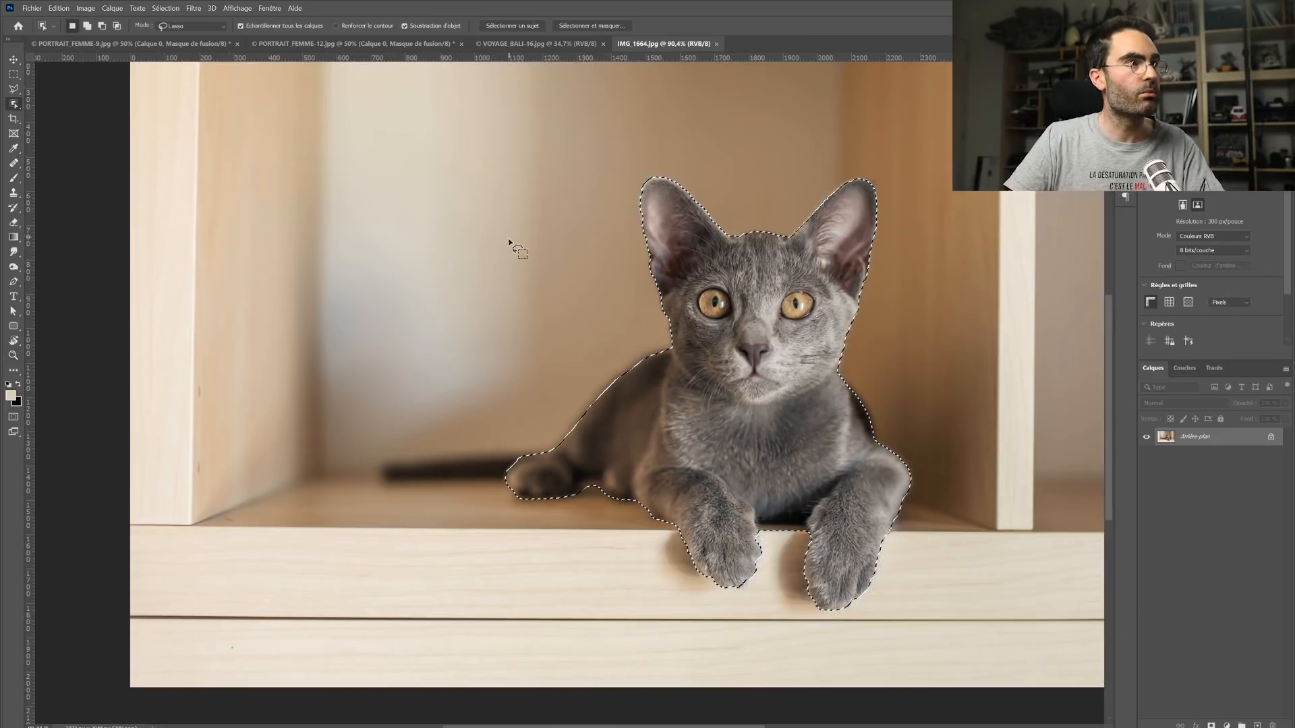
pyautogui.moveTo(533, 451)
pyautogui.mouseDown()
pyautogui.moveTo(377, 475)
pyautogui.moveTo(540, 476)
pyautogui.mouseUp()
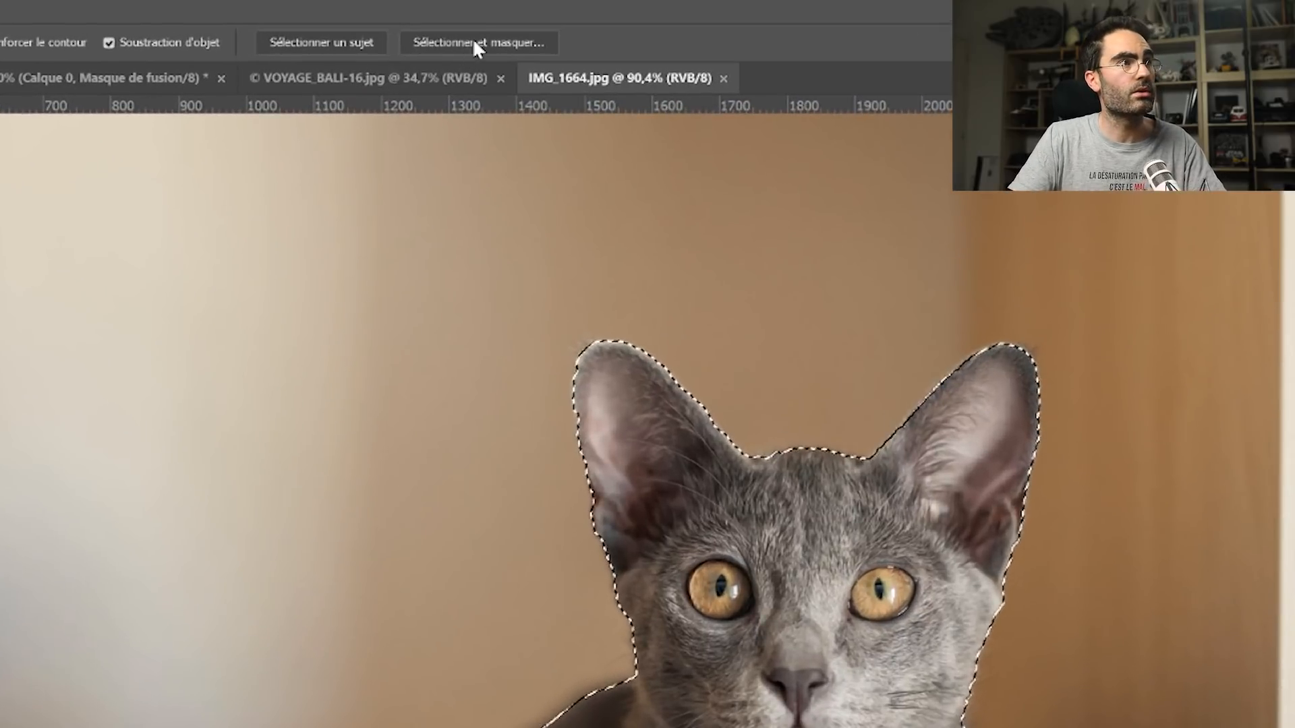
# Step: Refine the cat's selection in Select and Mask with a 5 px edge radius and a red overlay view, brushing along the front leg's edge
pyautogui.click(525, 35)
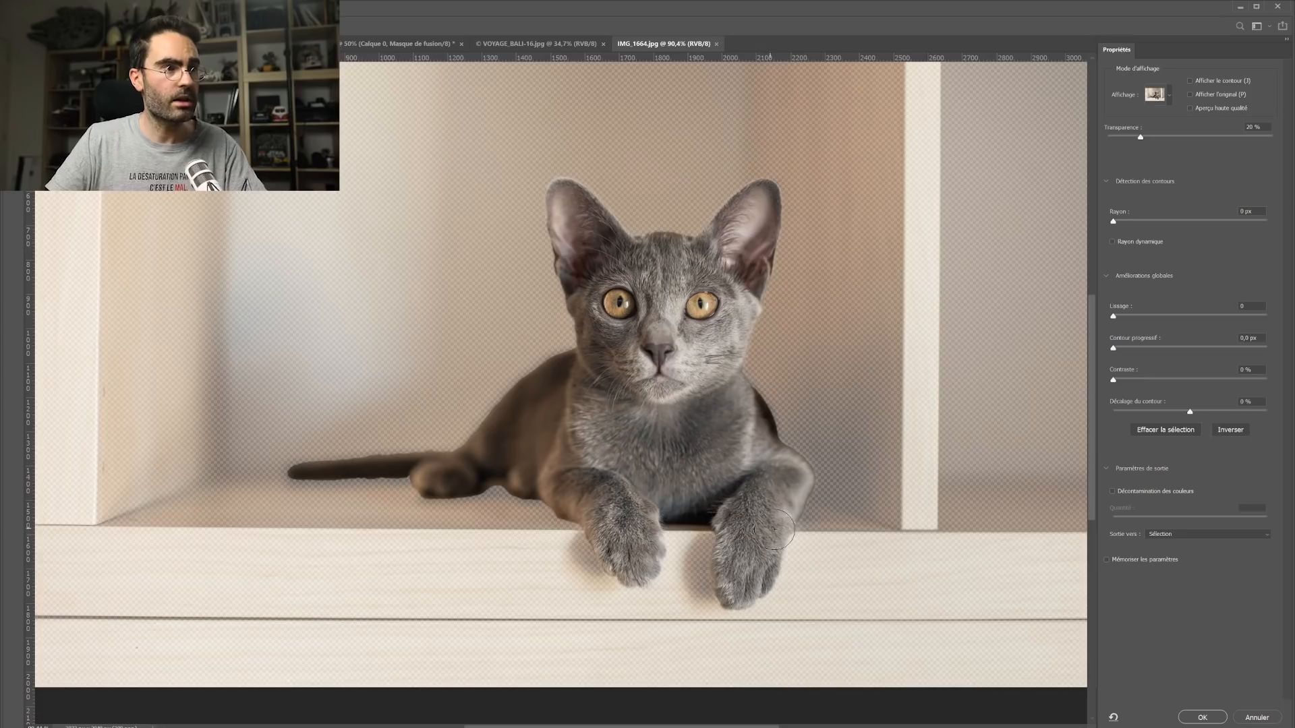
pyautogui.moveTo(1121, 221); pyautogui.dragTo(1154, 221)
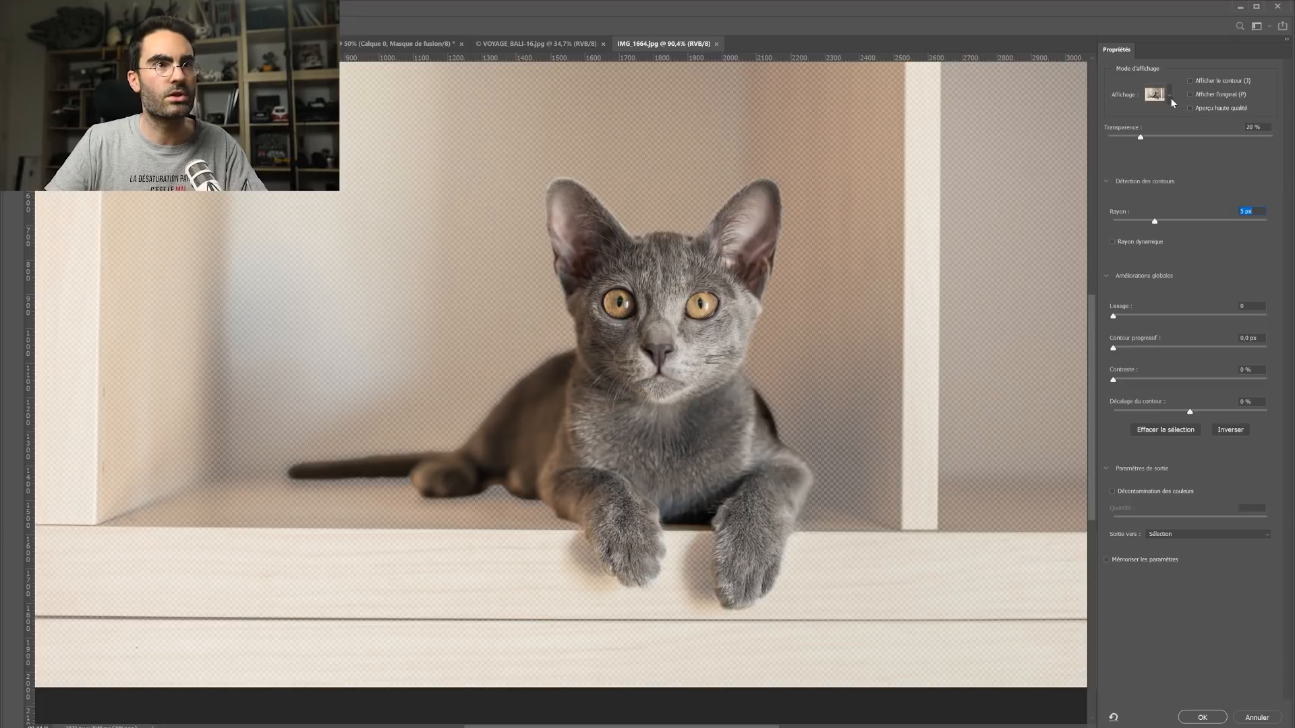
pyautogui.press('v')
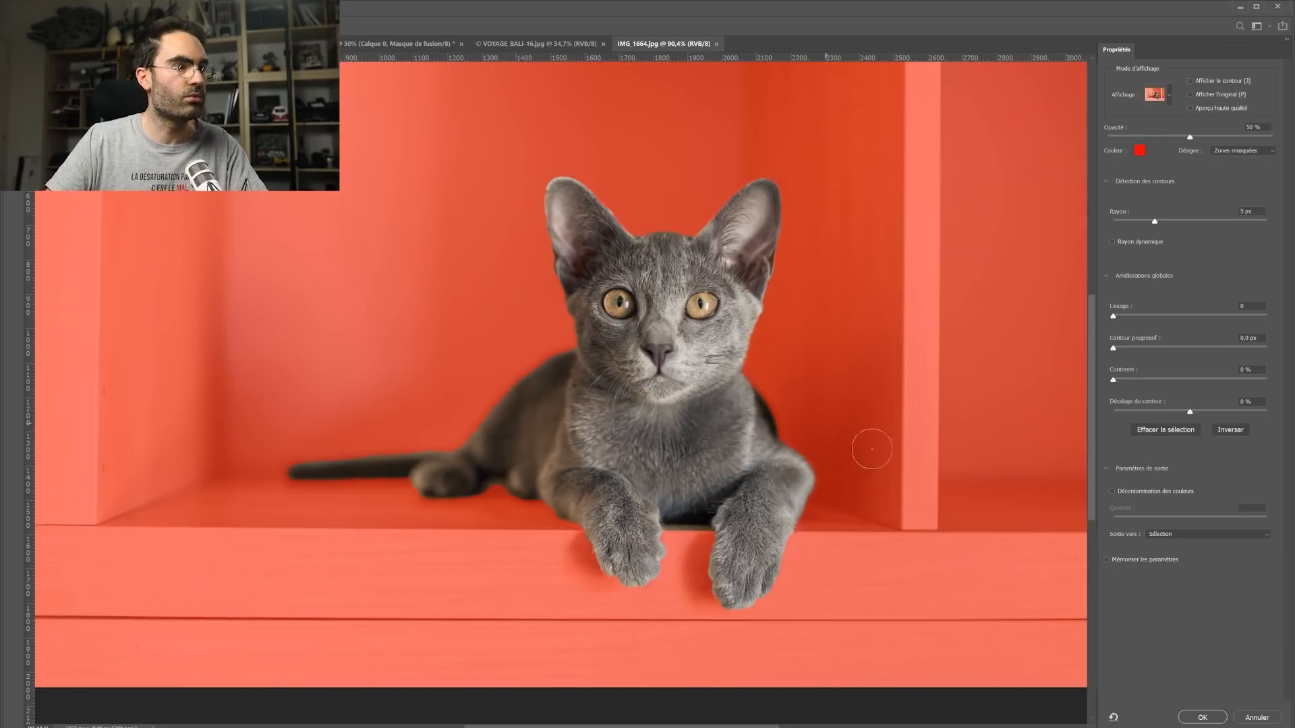
pyautogui.moveTo(841, 492)
pyautogui.mouseDown()
pyautogui.moveTo(807, 469)
pyautogui.moveTo(797, 518)
pyautogui.moveTo(800, 487)
pyautogui.mouseUp()
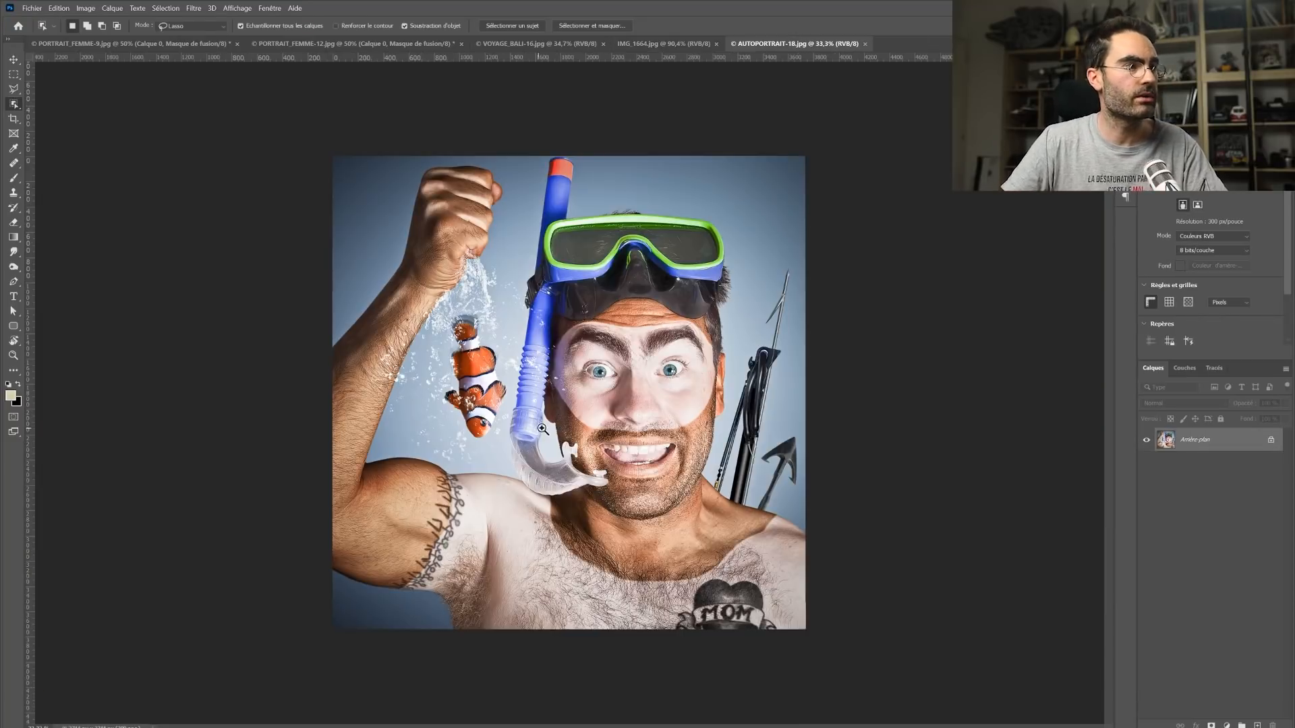
# Step: Select the clownfish in AUTOPORTRAIT-18.jpg with a Lasso-mode object selection and try it as a layer mask, undoing only the mask
pyautogui.moveTo(547, 434); pyautogui.dragTo(545, 436)
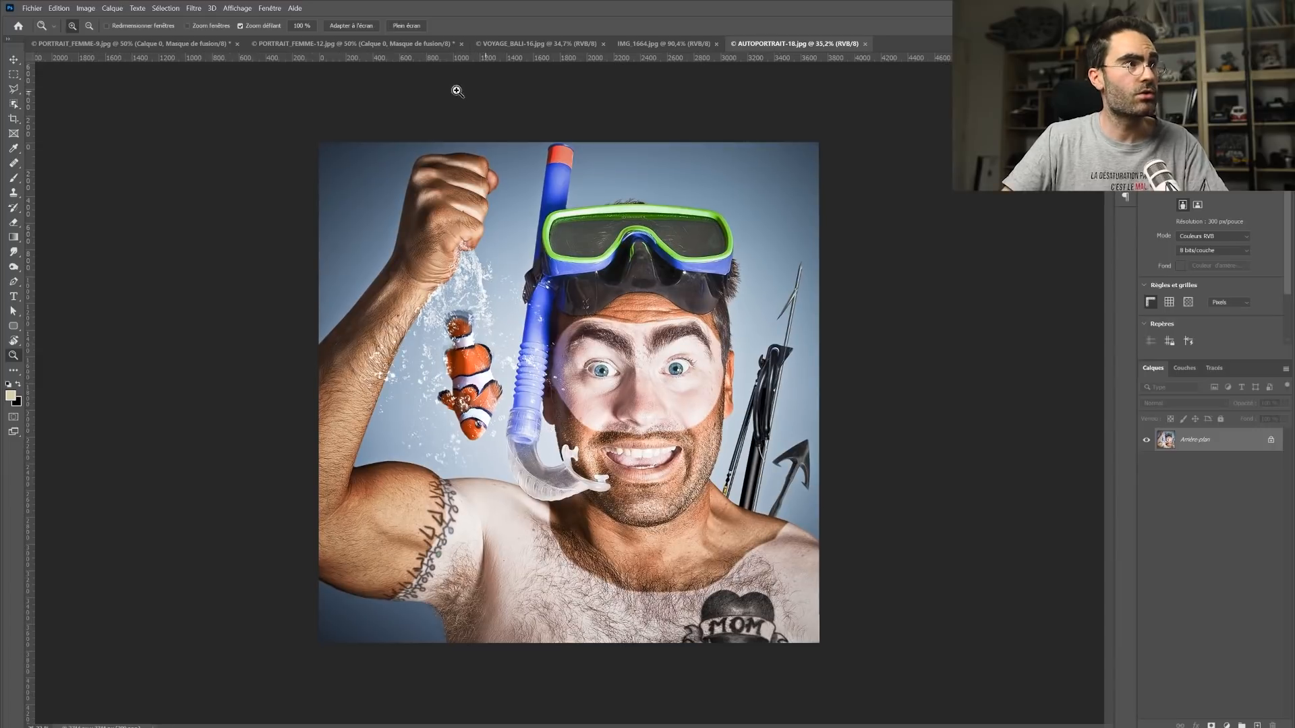
pyautogui.press('w')
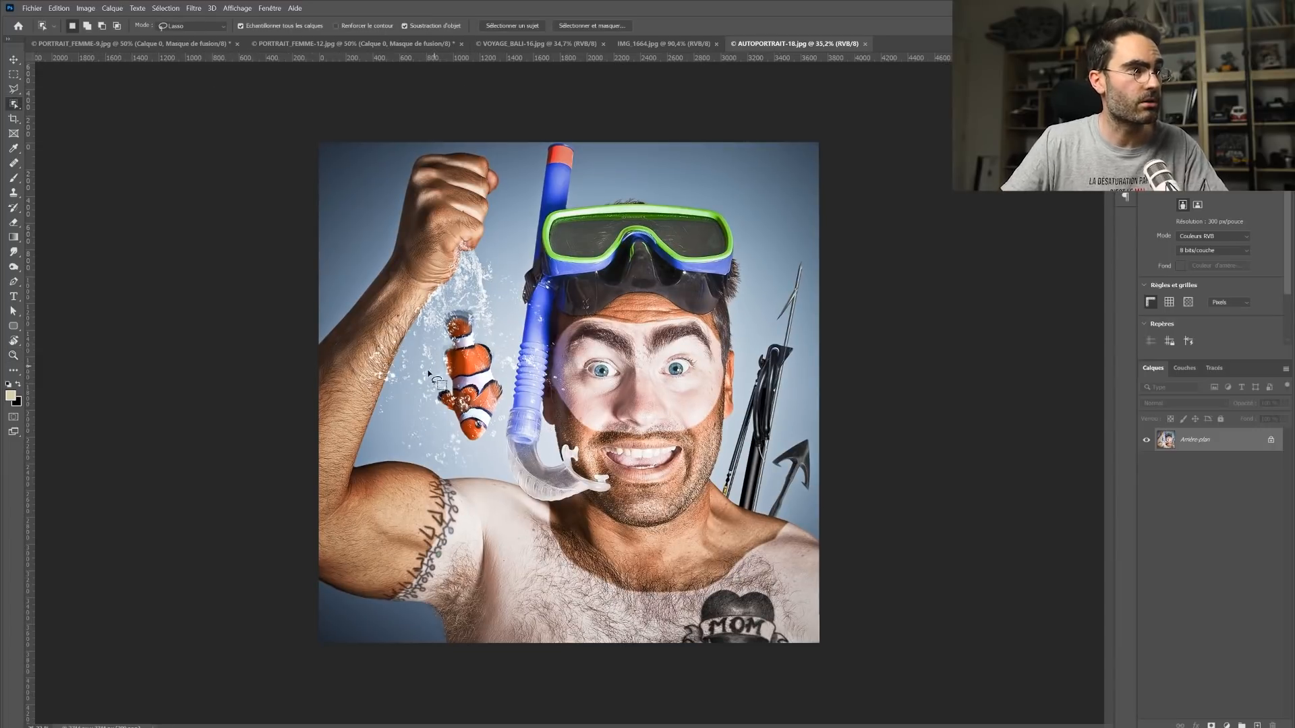
pyautogui.moveTo(429, 403)
pyautogui.mouseDown()
pyautogui.moveTo(501, 453)
pyautogui.moveTo(516, 400)
pyautogui.moveTo(483, 312)
pyautogui.moveTo(438, 323)
pyautogui.mouseUp()
pyautogui.click(1211, 726)
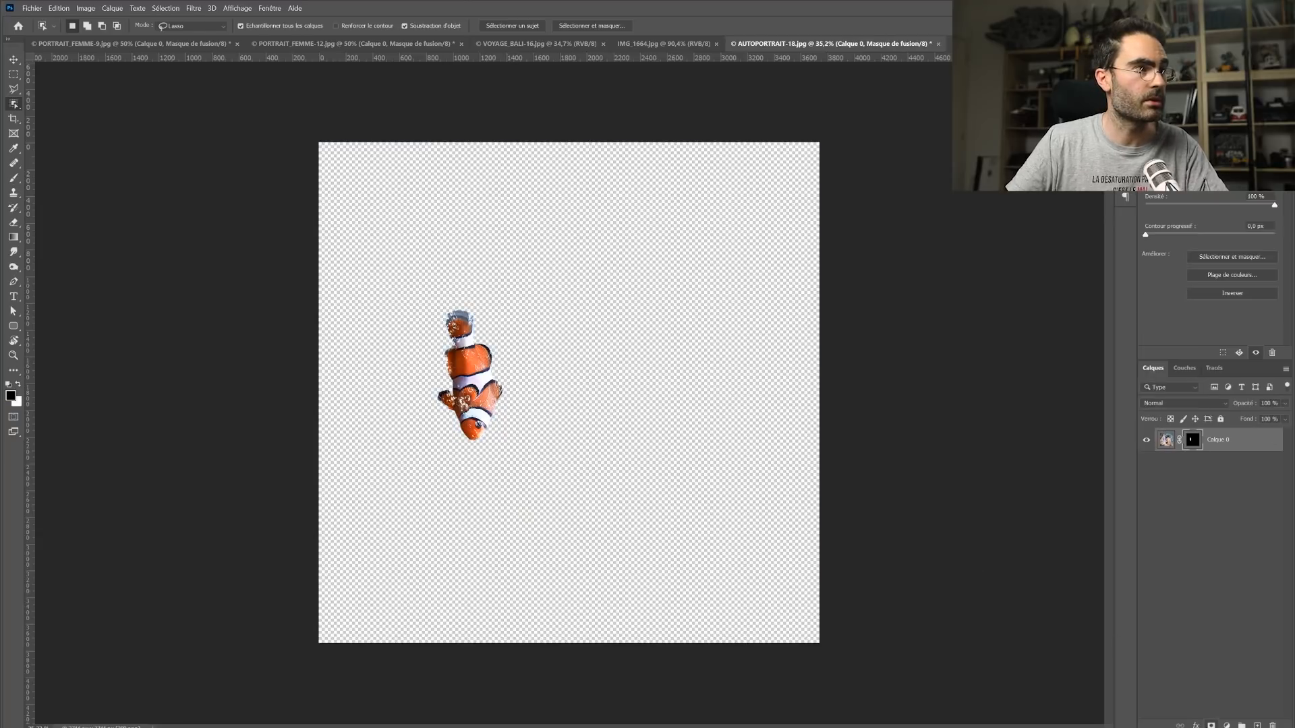
pyautogui.hotkey('ctrl', 'z')
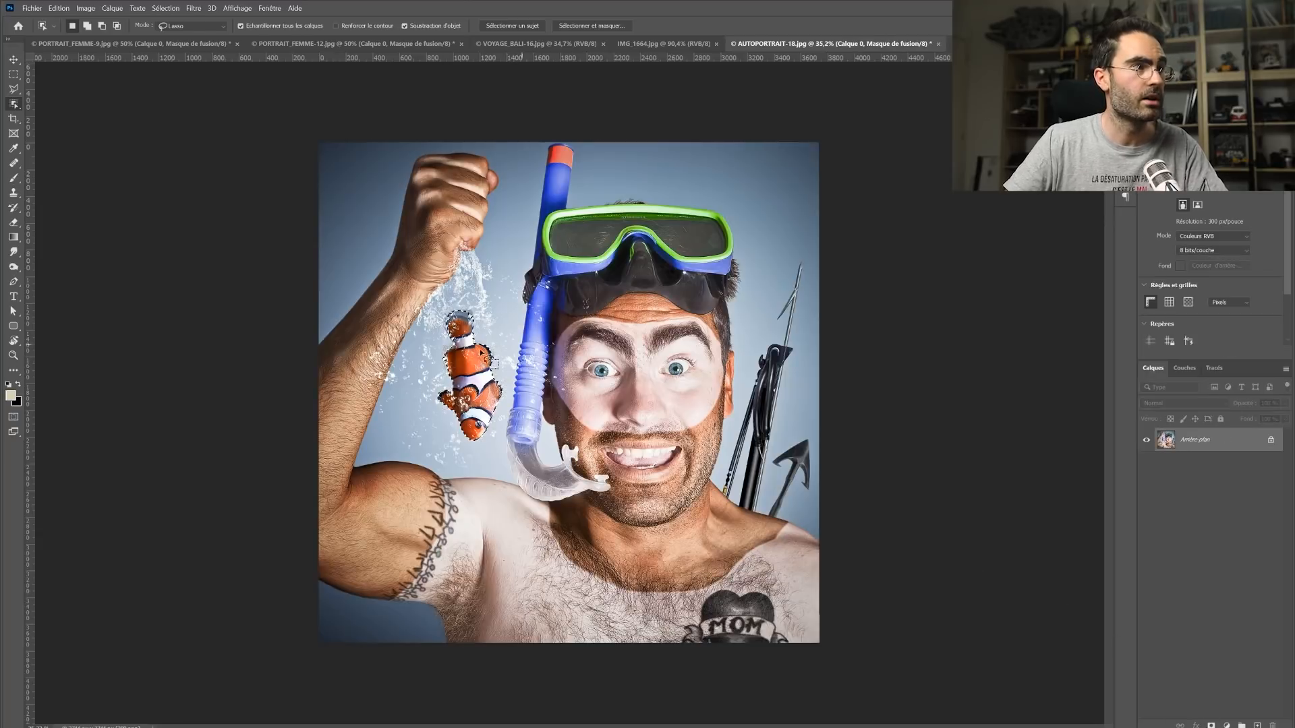
# Step: Select the diving mask and the snorkel together by outlining them with a Lasso-mode object selection
pyautogui.moveTo(707, 328); pyautogui.dragTo(759, 282)
pyautogui.moveTo(695, 174)
pyautogui.mouseDown()
pyautogui.moveTo(619, 167)
pyautogui.moveTo(577, 124)
pyautogui.moveTo(542, 144)
pyautogui.moveTo(527, 196)
pyautogui.mouseUp()
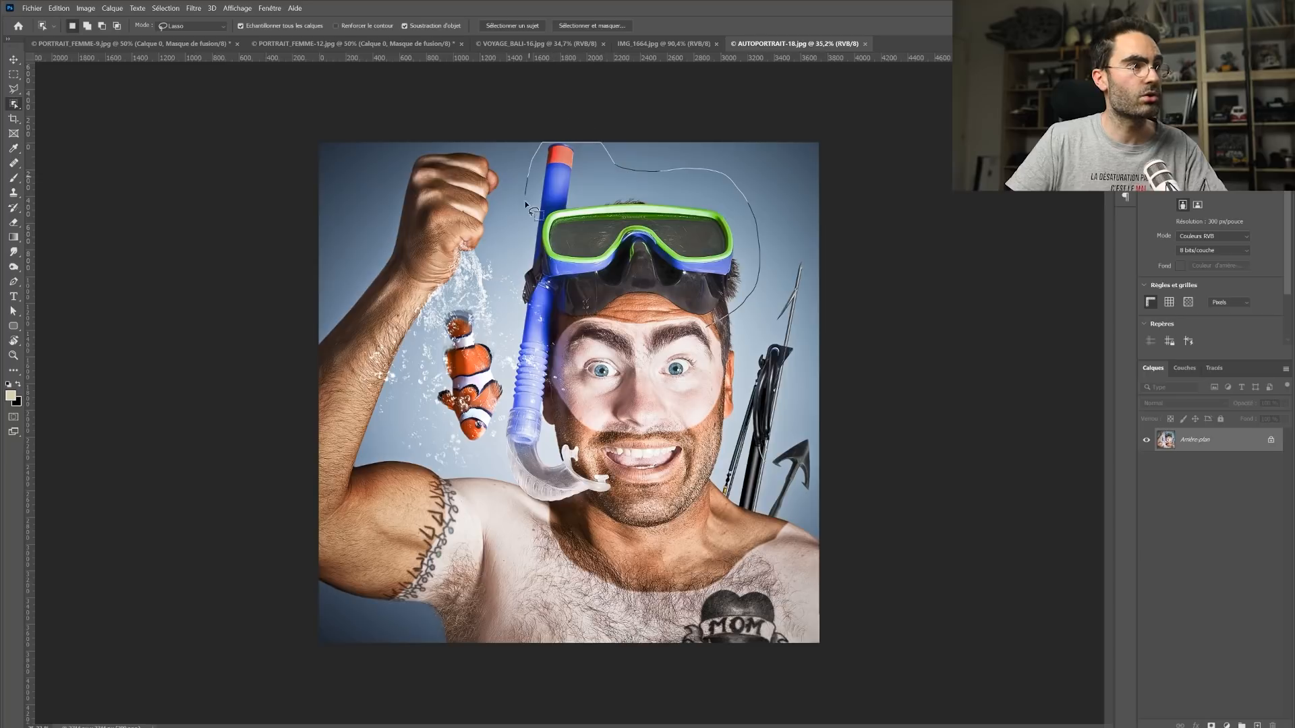
pyautogui.moveTo(514, 277)
pyautogui.mouseDown()
pyautogui.moveTo(503, 478)
pyautogui.moveTo(523, 505)
pyautogui.moveTo(637, 510)
pyautogui.mouseUp()
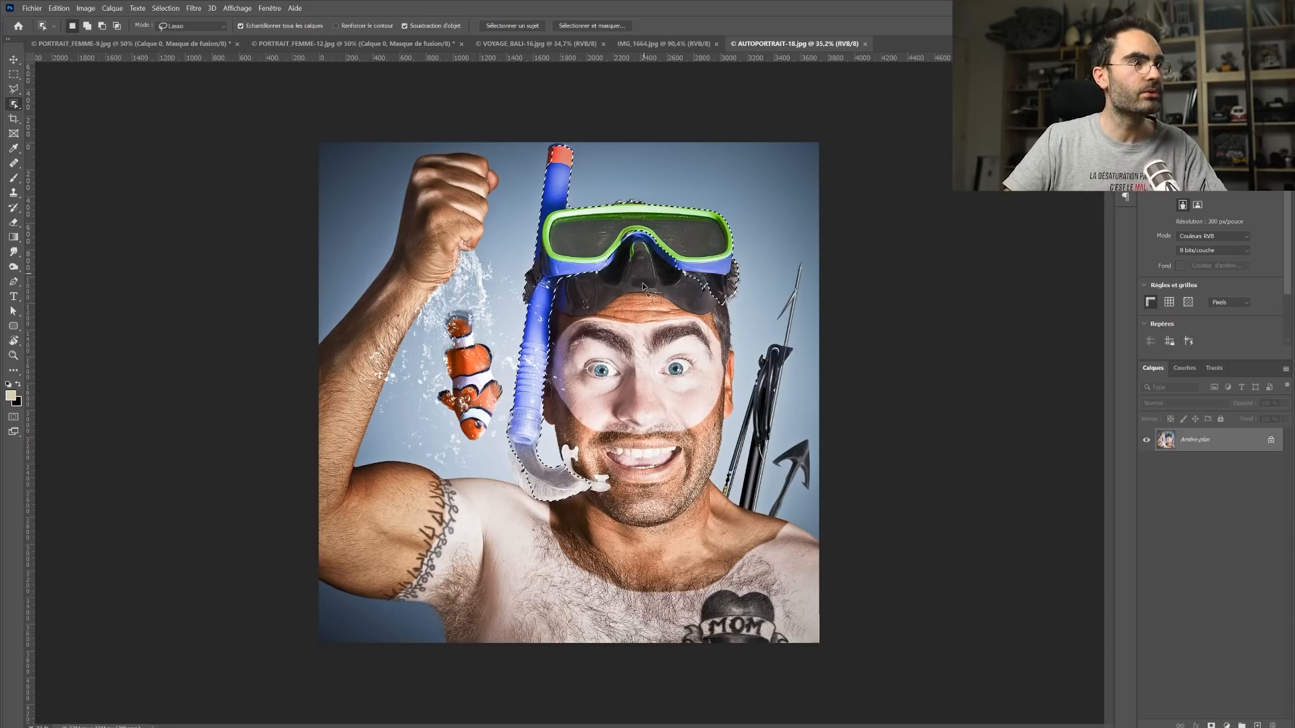
# Step: Add the diving mask's missing black skirt and the snorkel's lower bend to the selection using Object Selection
pyautogui.moveTo(559, 320)
pyautogui.mouseDown()
pyautogui.moveTo(717, 307)
pyautogui.moveTo(719, 284)
pyautogui.moveTo(639, 224)
pyautogui.moveTo(582, 250)
pyautogui.moveTo(559, 324)
pyautogui.mouseUp()
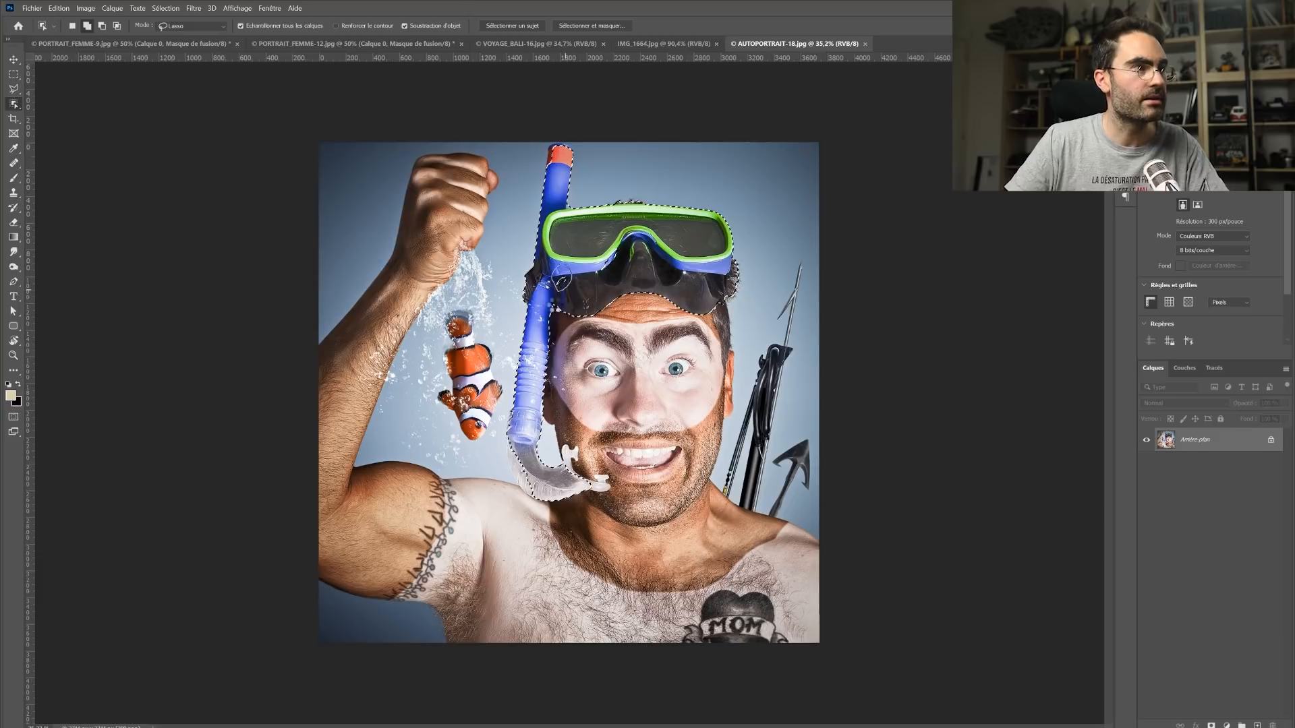
pyautogui.moveTo(514, 442)
pyautogui.mouseDown()
pyautogui.moveTo(500, 474)
pyautogui.moveTo(541, 506)
pyautogui.moveTo(531, 475)
pyautogui.mouseUp()
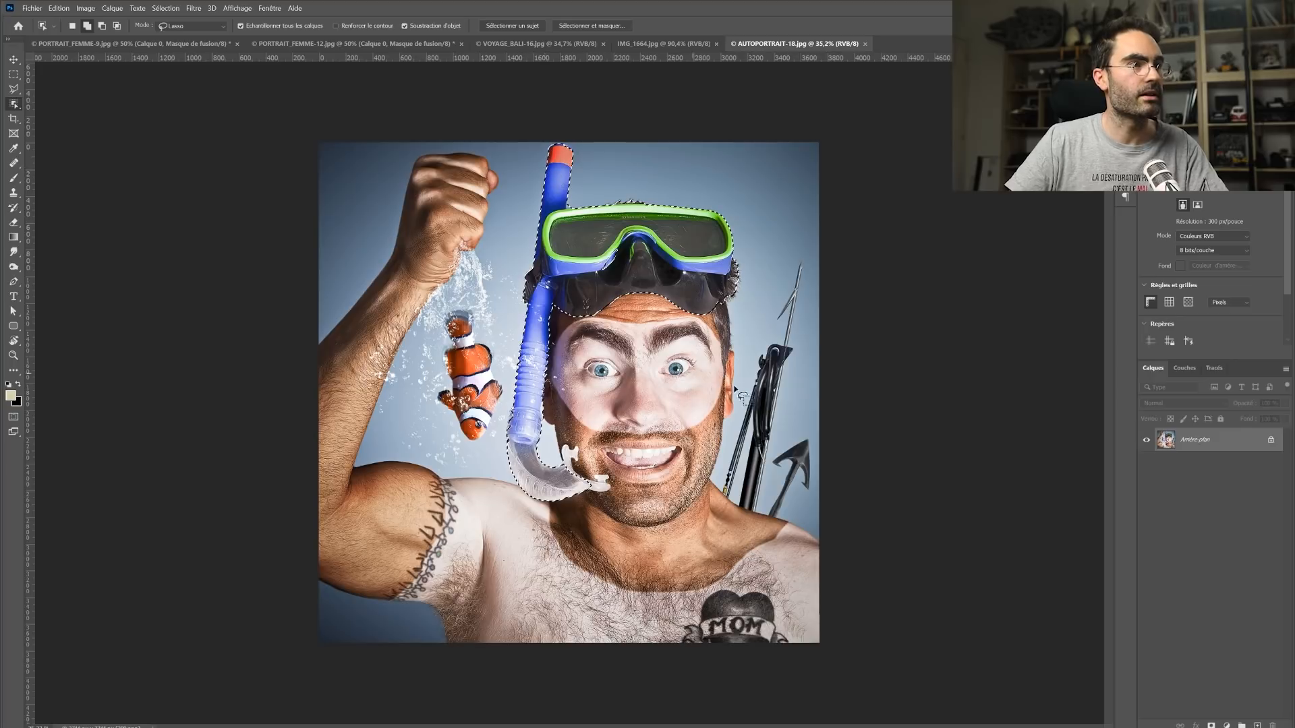
# Step: Turn the diving mask and snorkel selection into a layer mask, ready the Brush for touch-ups, and display the layer mask alone
pyautogui.hotkey('ctrl', 'shift', 'm')
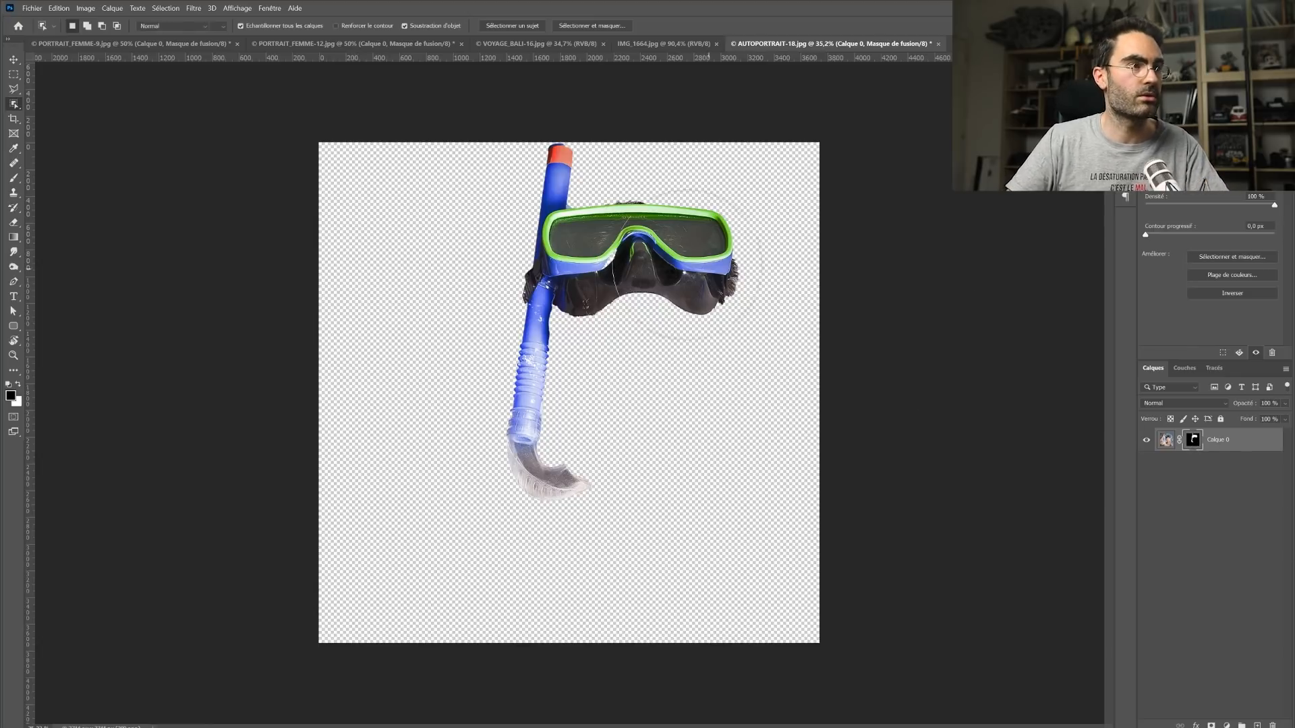
pyautogui.press('b')
pyautogui.press('x')
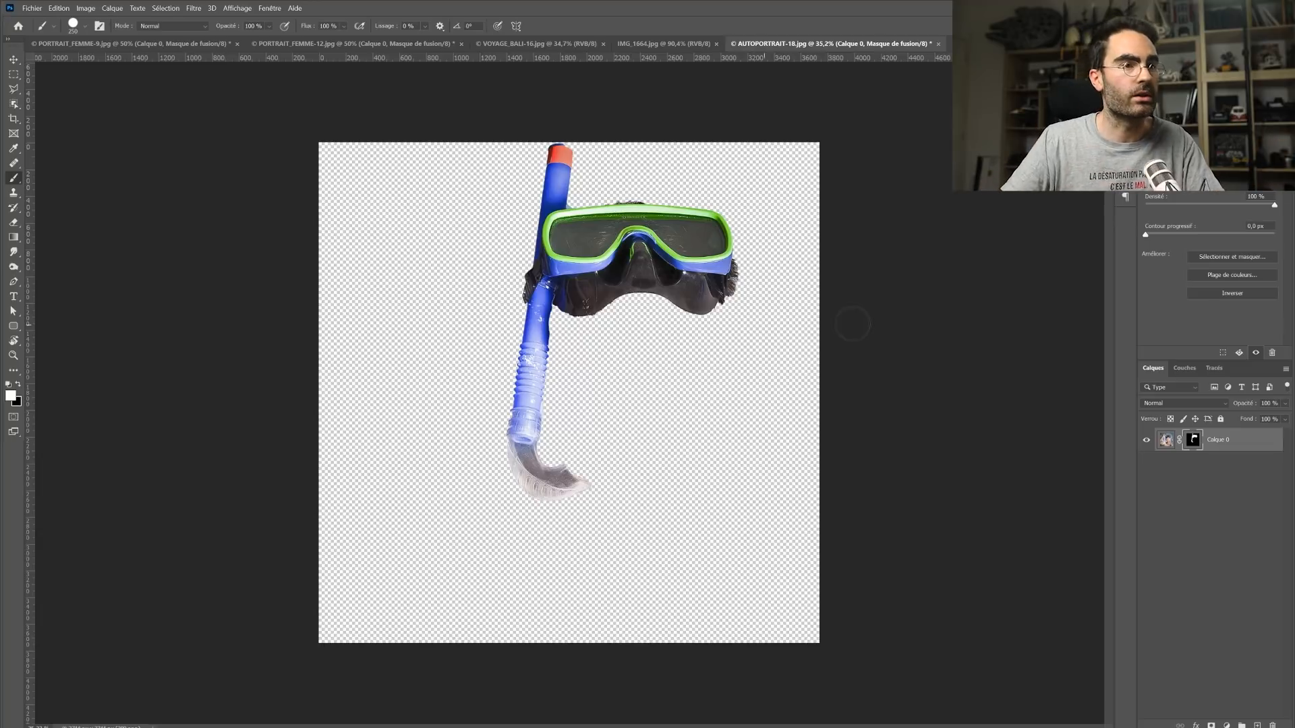
pyautogui.keyDown('alt'); pyautogui.click(1191, 442); pyautogui.keyUp('alt')
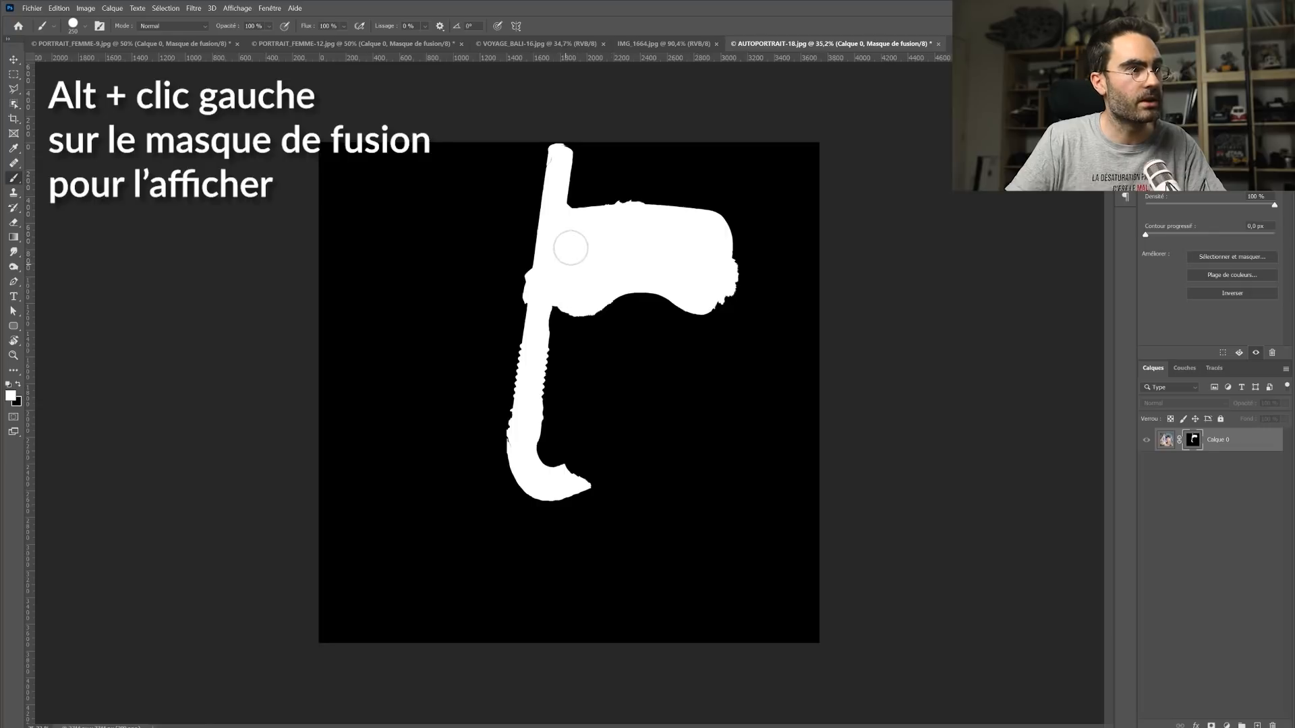
pyautogui.press('x')
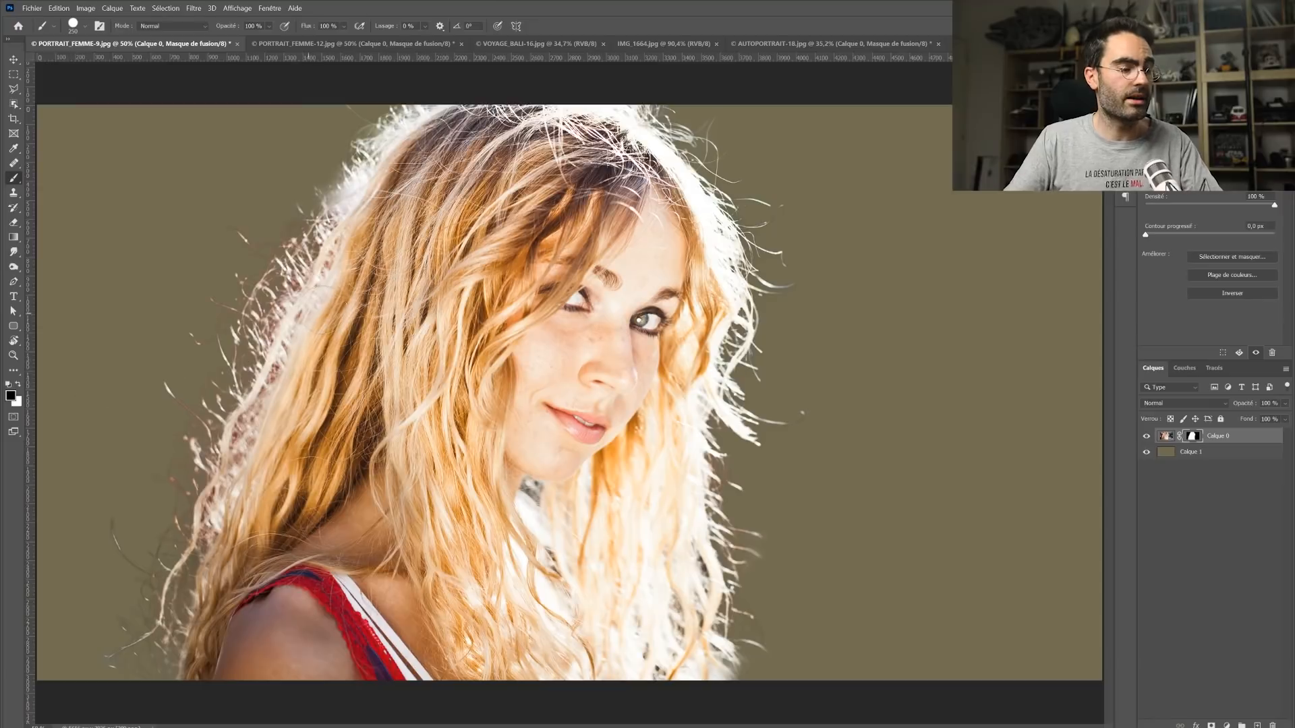
pyautogui.moveTo(279, 308); pyautogui.dragTo(297, 388)
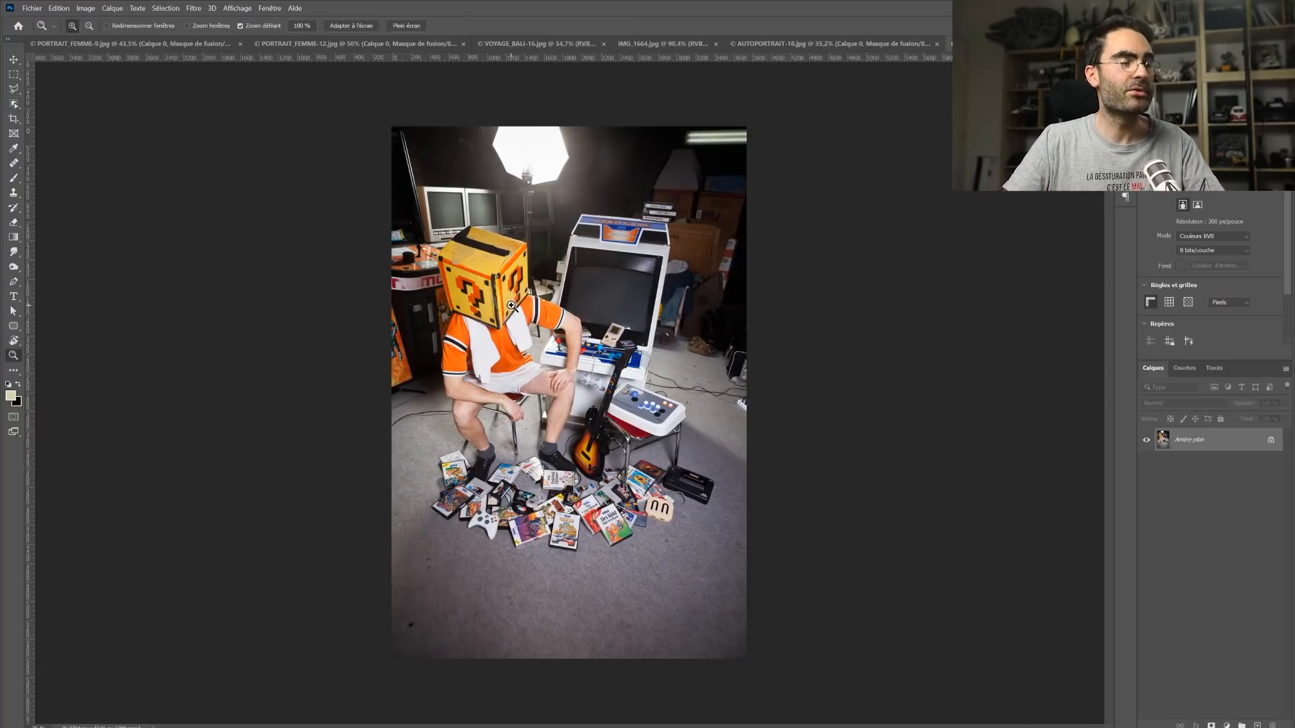
# Step: Outline the box-headed man, arcade cabinet, guitar and scattered games with a Lasso-mode object selection
pyautogui.press('z')
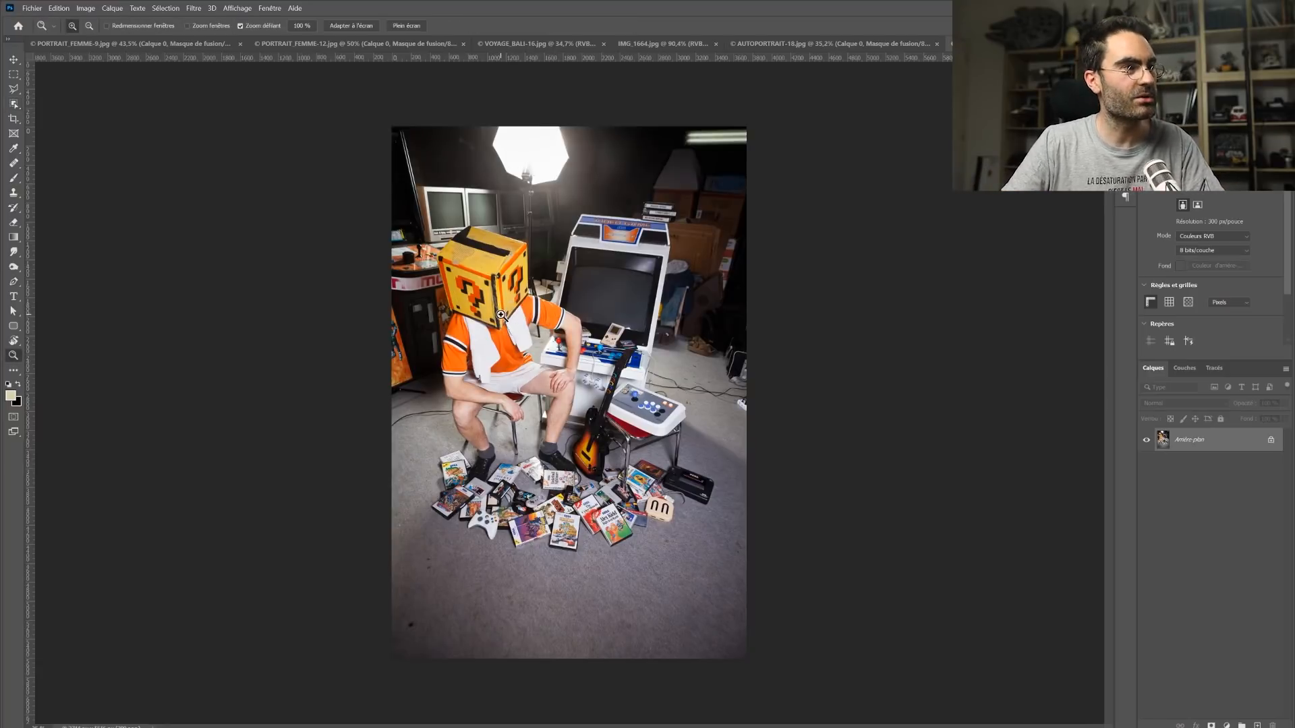
pyautogui.moveTo(534, 420)
pyautogui.mouseDown()
pyautogui.moveTo(560, 371)
pyautogui.moveTo(539, 398)
pyautogui.mouseUp()
pyautogui.press('w')
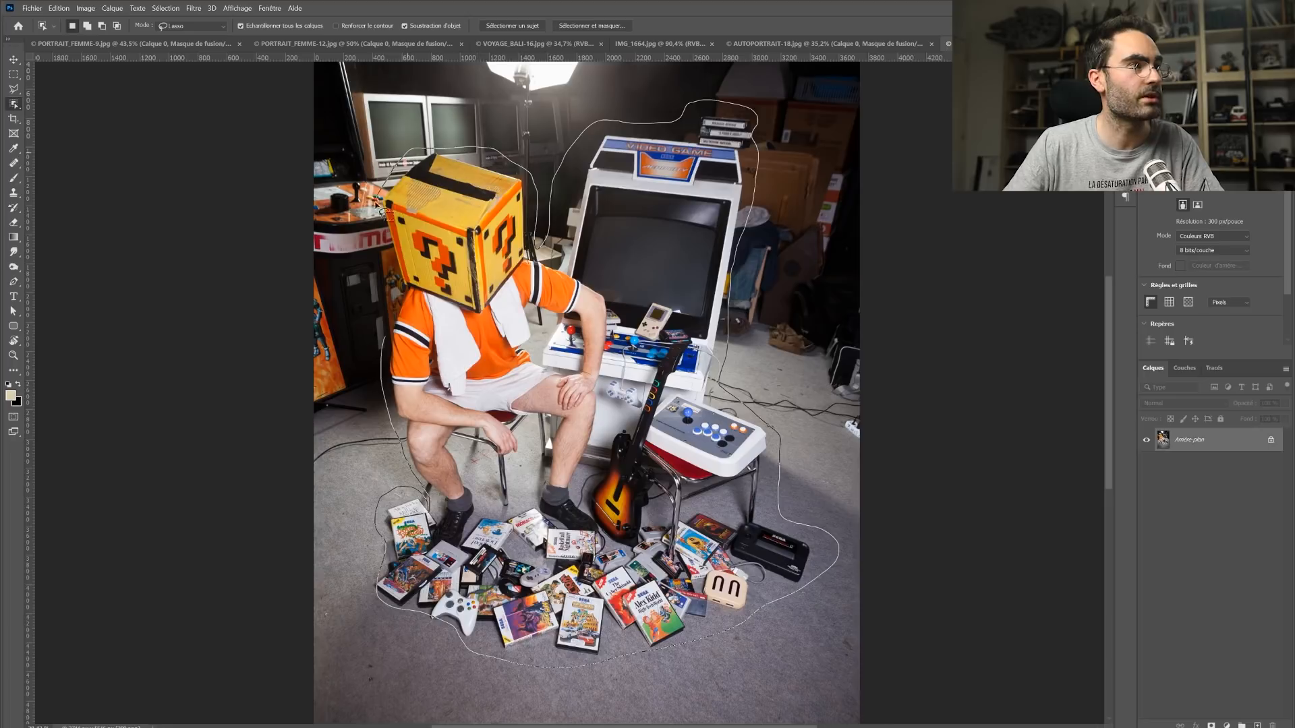
pyautogui.moveTo(434, 534); pyautogui.dragTo(435, 533)
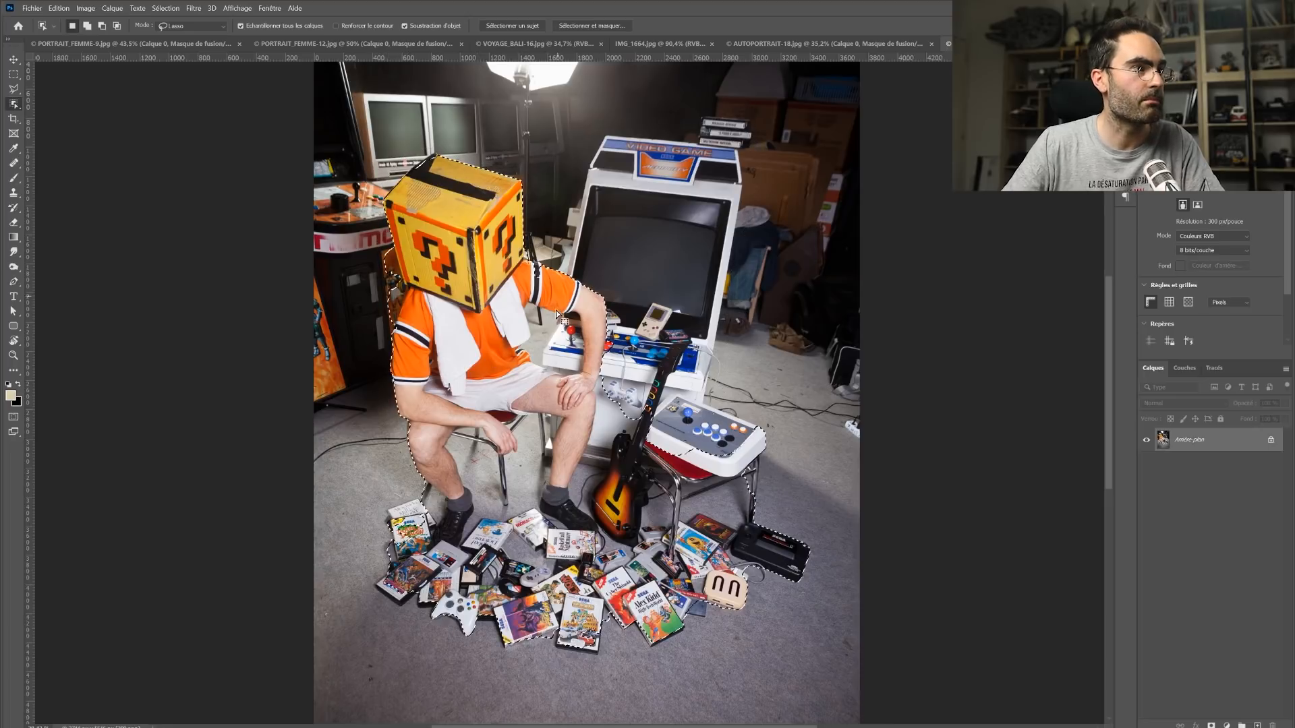
# Step: Subtract the floor between the man's legs from the group selection and touch up its edge near the game boxes
pyautogui.moveTo(537, 300); pyautogui.dragTo(540, 316)
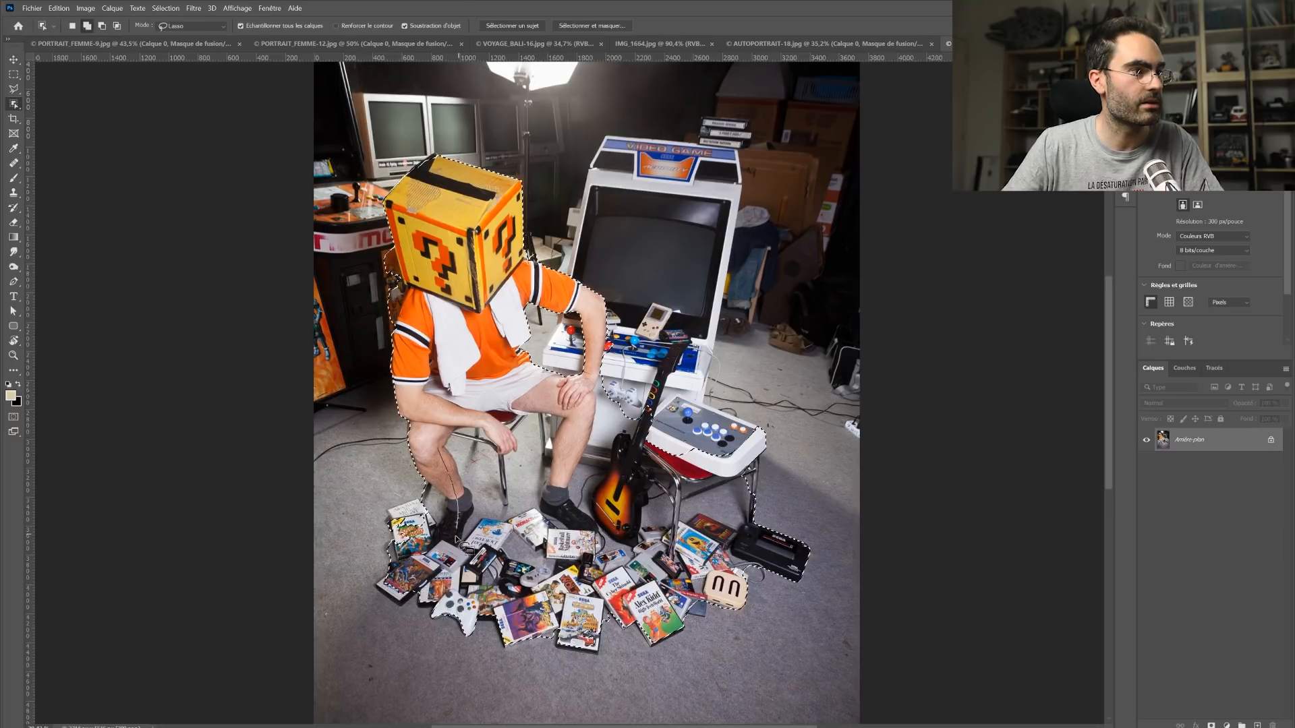
pyautogui.moveTo(546, 405); pyautogui.dragTo(490, 591)
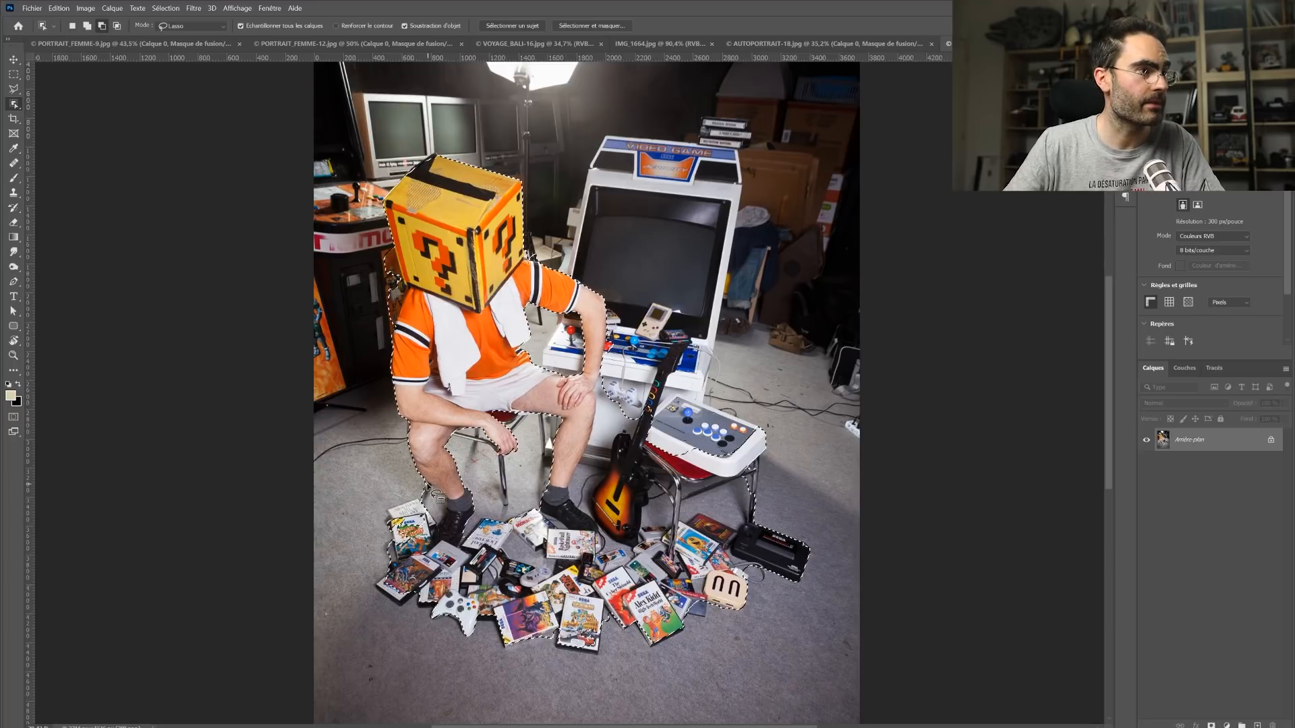
pyautogui.moveTo(398, 518); pyautogui.dragTo(415, 553)
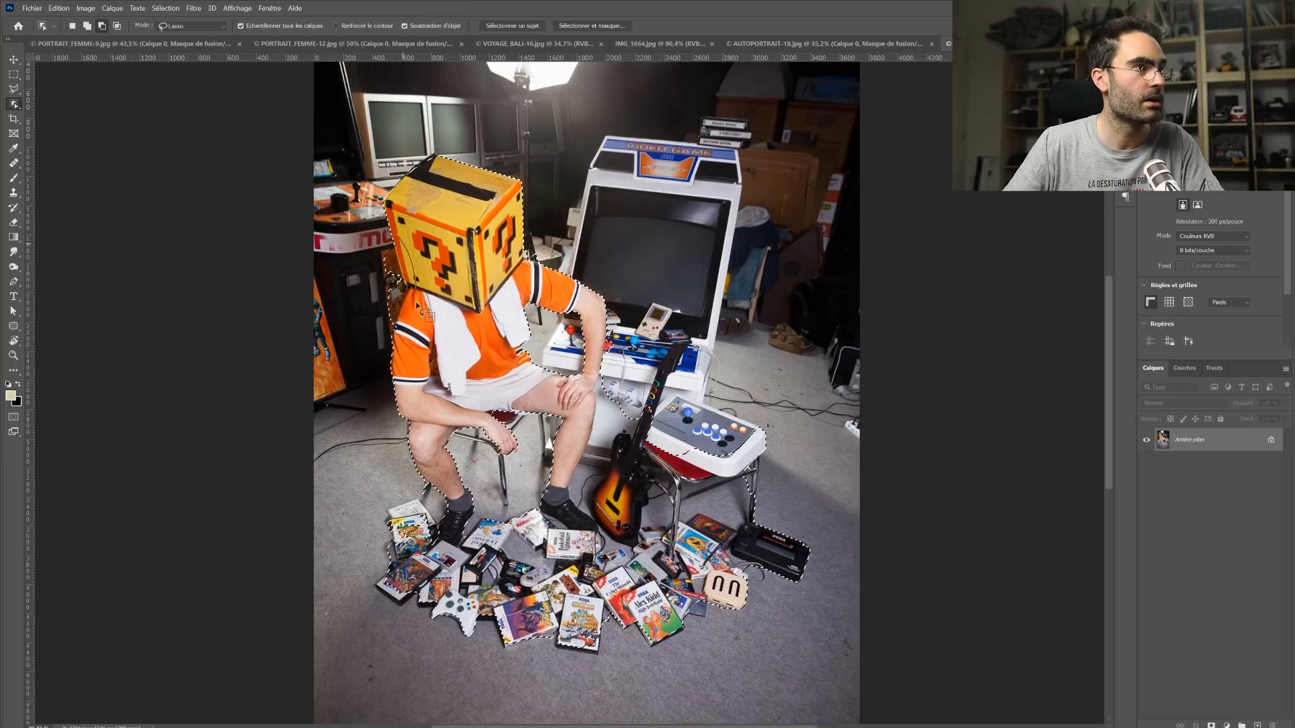
# Step: Select only the guitar controller with a Lasso-mode object selection and inspect the selection edge around its lower body
pyautogui.moveTo(382, 257); pyautogui.dragTo(383, 260)
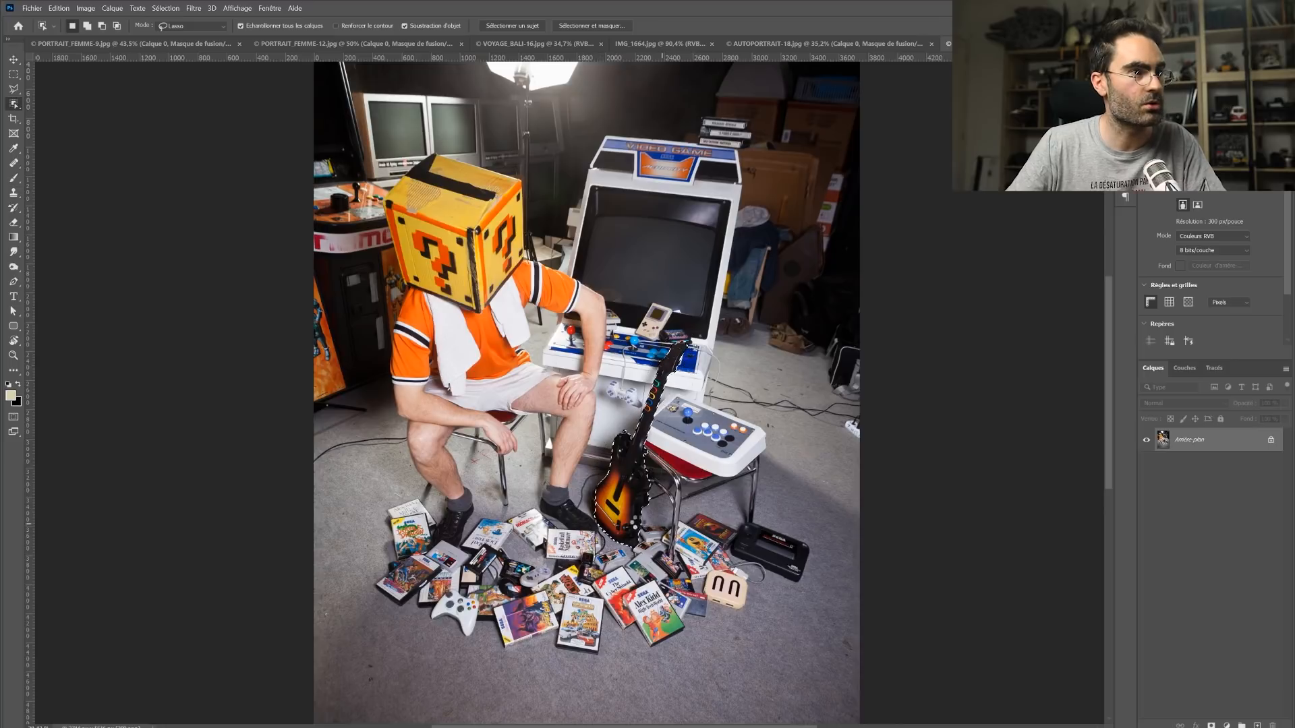
pyautogui.press('z')
pyautogui.moveTo(636, 508); pyautogui.dragTo(709, 308)
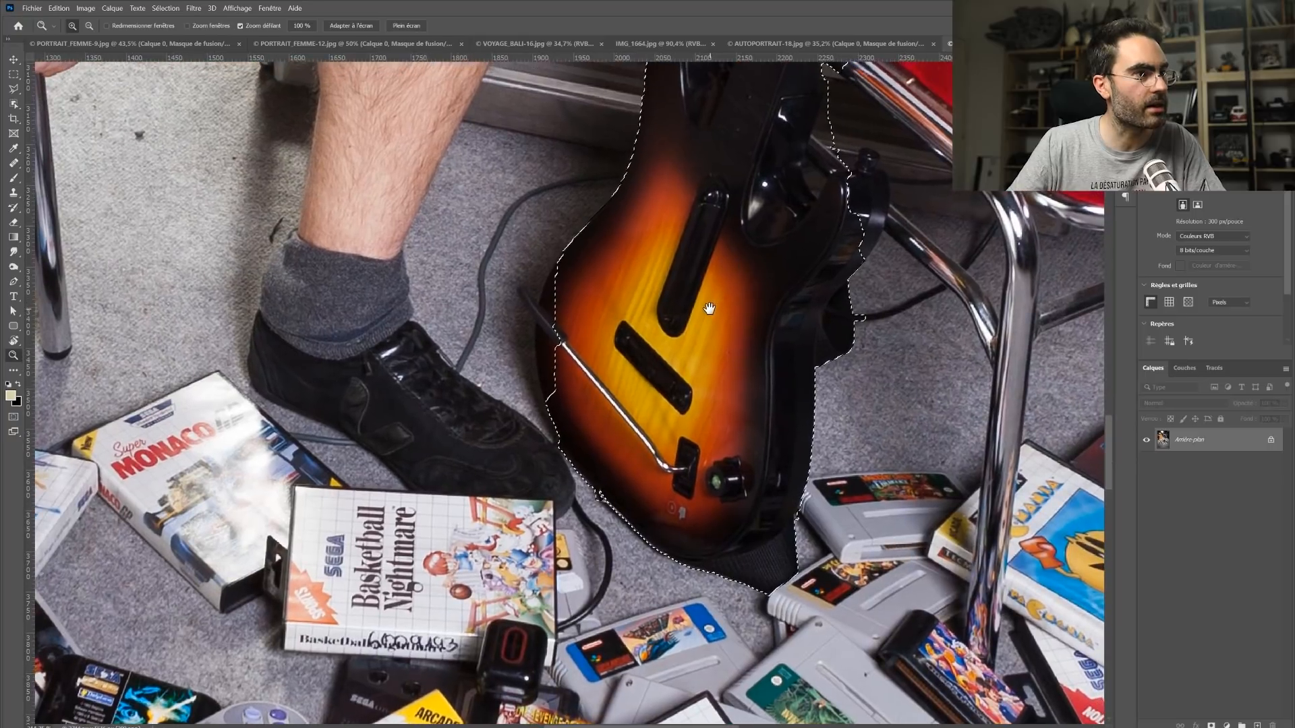
pyautogui.hotkey('ctrl', '0')
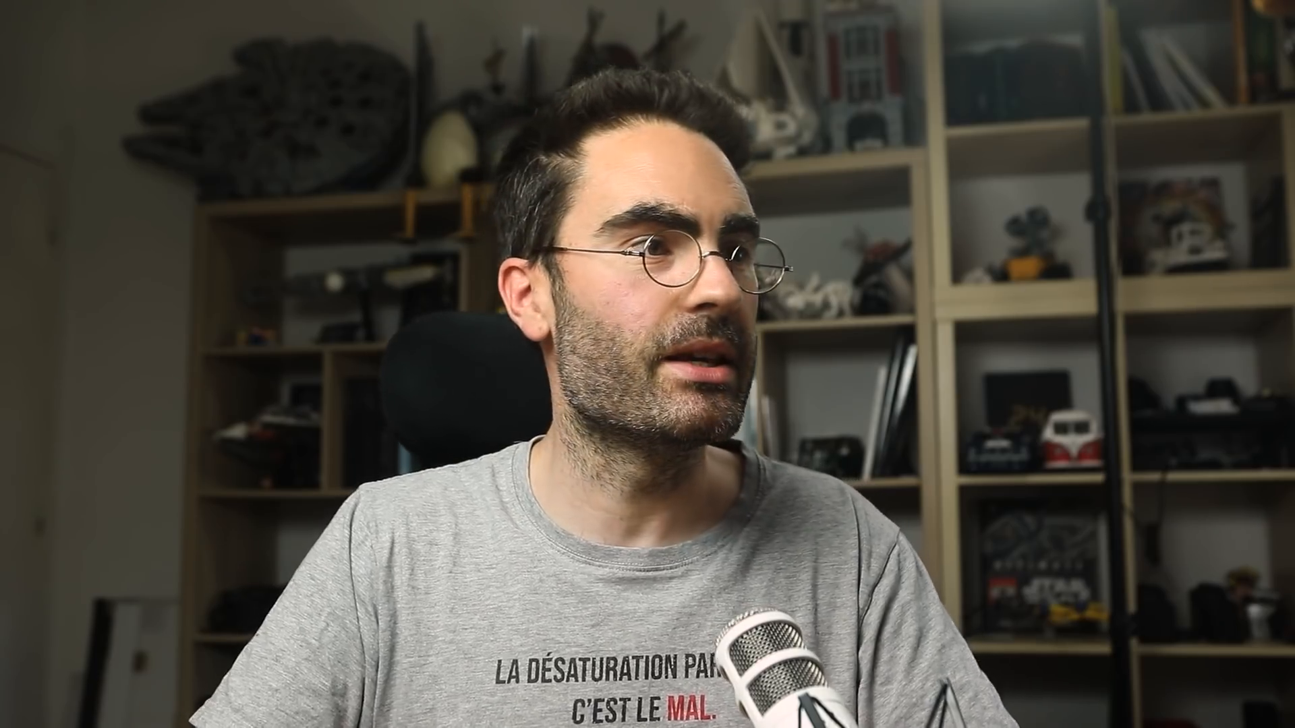